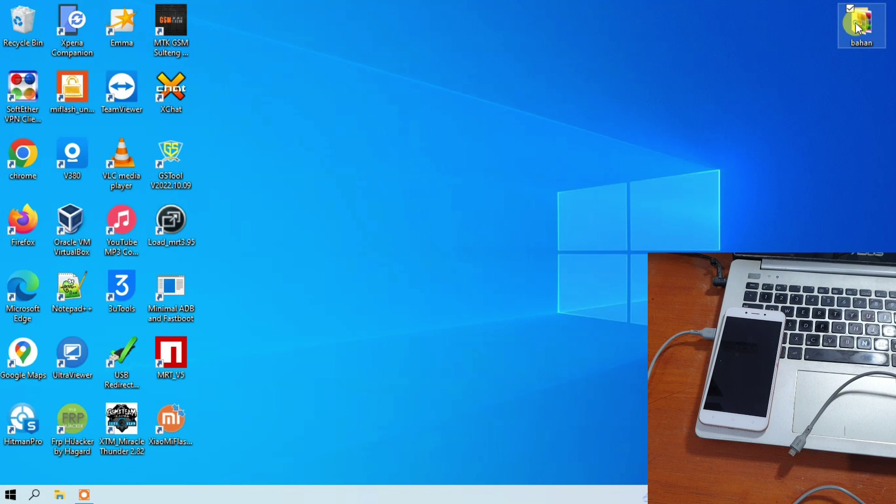
Open the bahan folder and open the Qualcomm Driver Installer.zip archive in it.
{"action": "double_click", "coordinate": [855, 22]}
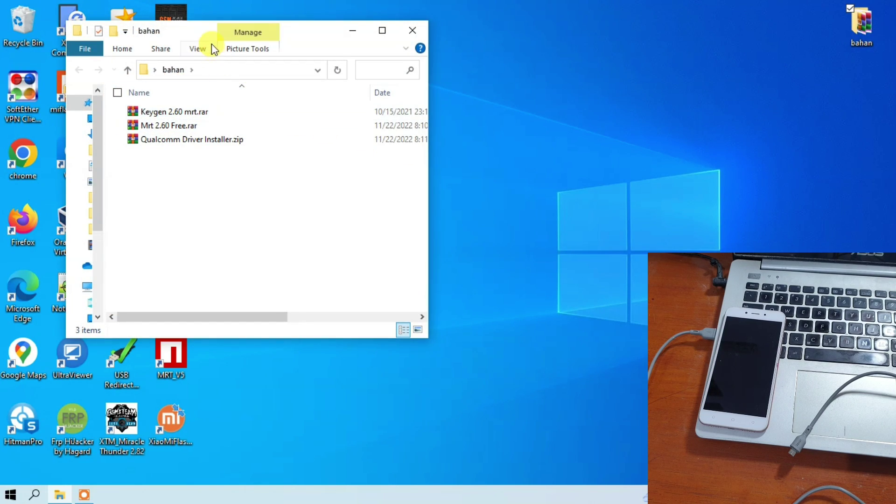
{"action": "left_click_drag", "start_coordinate": [194, 33], "coordinate": [133, 24]}
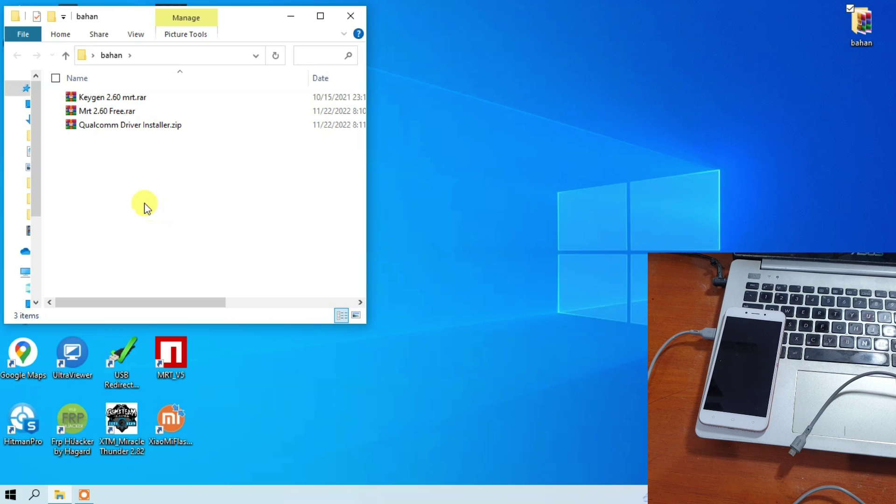
{"action": "left_click", "coordinate": [110, 114]}
{"action": "left_click", "coordinate": [110, 124]}
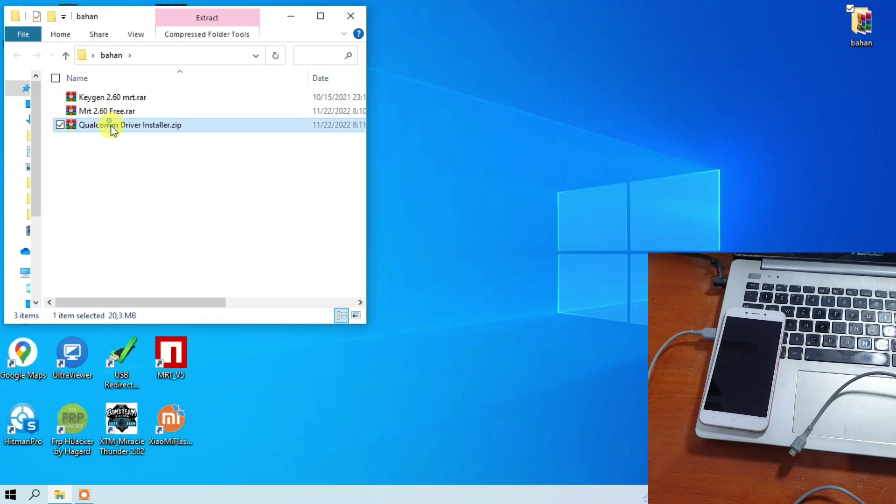
{"action": "left_click", "coordinate": [114, 206]}
{"action": "double_click", "coordinate": [119, 133]}
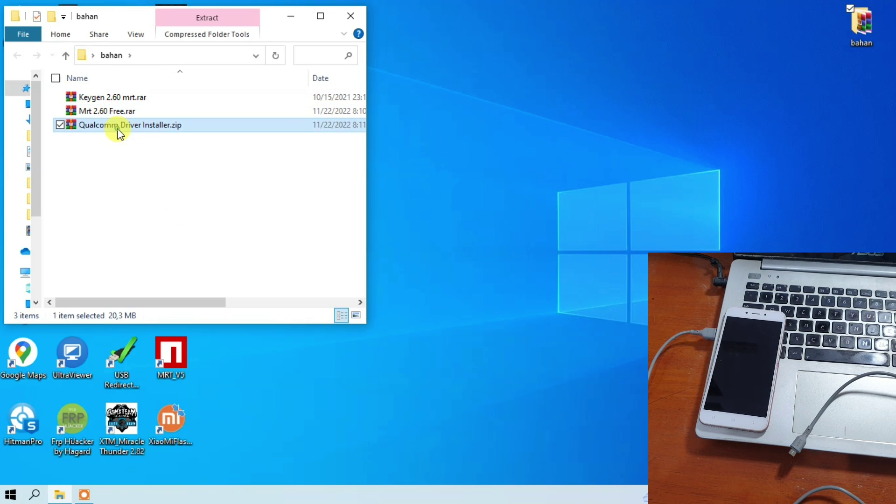
Run Quallcom Driver Installer.exe from the folder inside the archive and close the archive window.
{"action": "left_click", "coordinate": [95, 163]}
{"action": "double_click", "coordinate": [94, 158]}
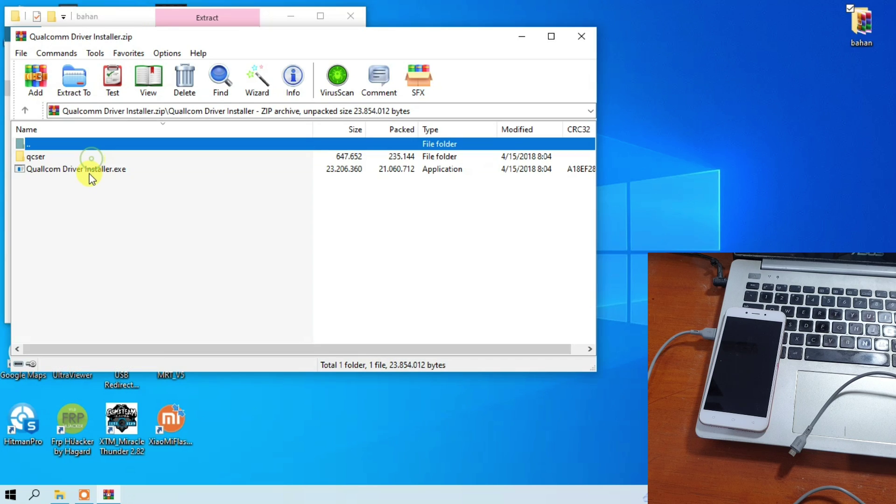
{"action": "double_click", "coordinate": [89, 170]}
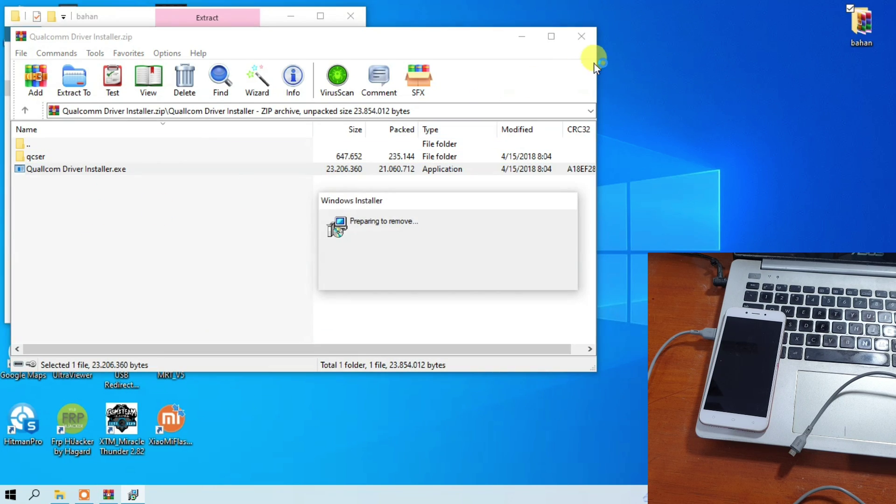
{"action": "left_click", "coordinate": [582, 36]}
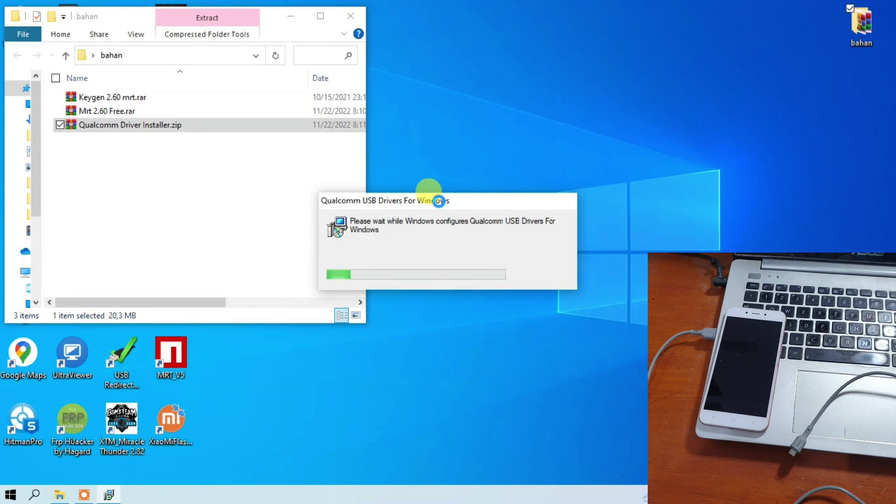
Keep the WWAN-DHCP setup type for the Qualcomm USB drivers and continue the setup.
{"action": "left_click_drag", "start_coordinate": [439, 200], "coordinate": [211, 174]}
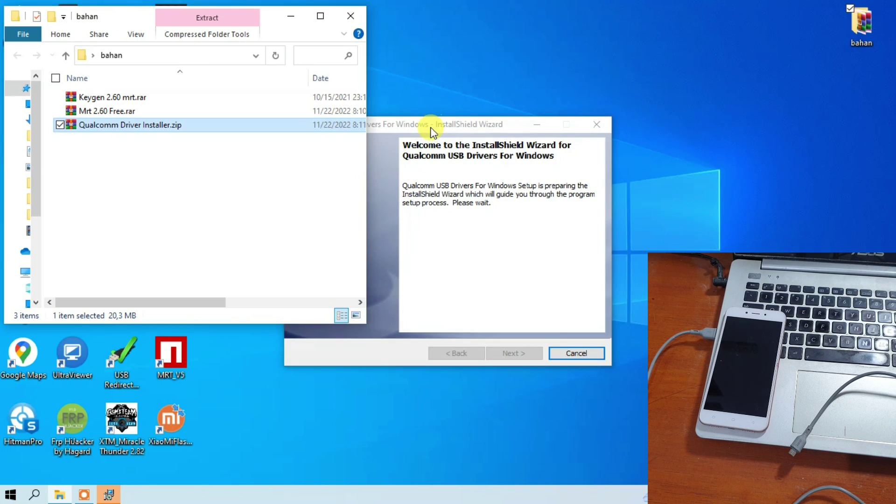
{"action": "left_click_drag", "start_coordinate": [416, 127], "coordinate": [171, 72]}
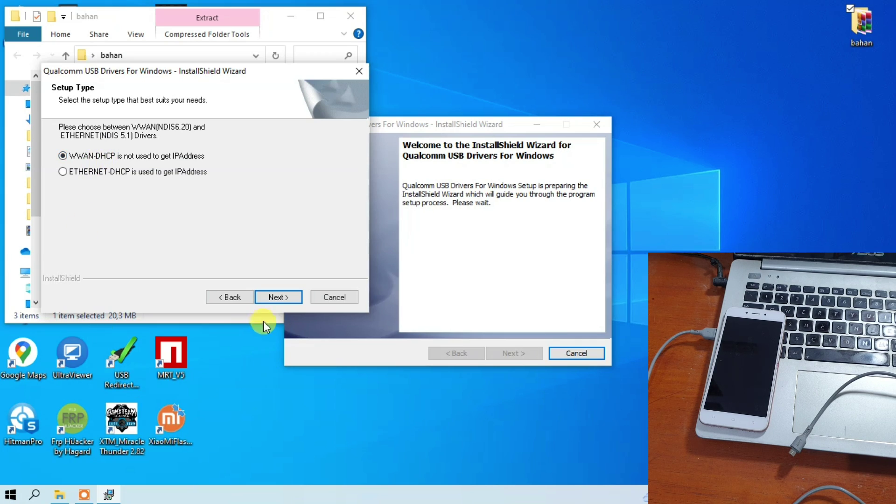
{"action": "left_click", "coordinate": [278, 297]}
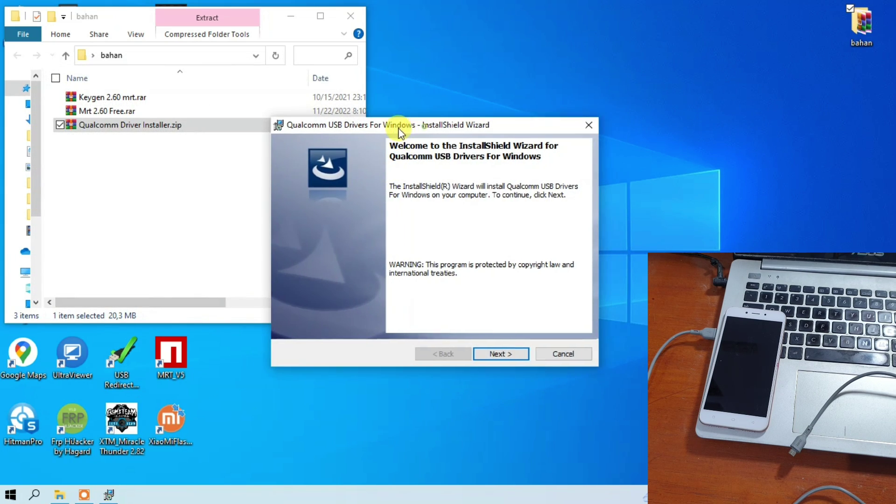
Accept the Qualcomm license agreement, install the USB drivers and finish the wizard.
{"action": "left_click_drag", "start_coordinate": [400, 125], "coordinate": [184, 112]}
{"action": "left_click", "coordinate": [312, 341]}
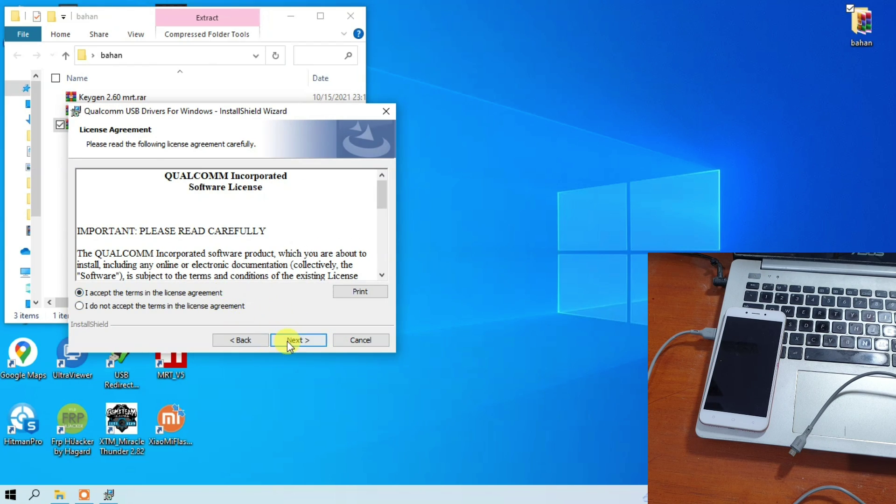
{"action": "left_click", "coordinate": [287, 341]}
{"action": "left_click", "coordinate": [289, 346]}
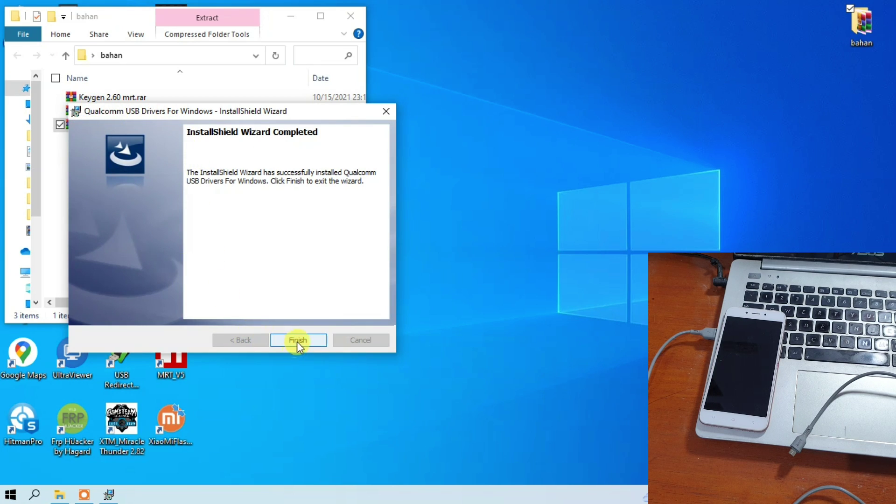
{"action": "left_click", "coordinate": [297, 341]}
Extract Mrt 2.60 Free.rar into the bahan folder, entering the archive password.
{"action": "left_click", "coordinate": [150, 194]}
{"action": "left_click", "coordinate": [101, 113]}
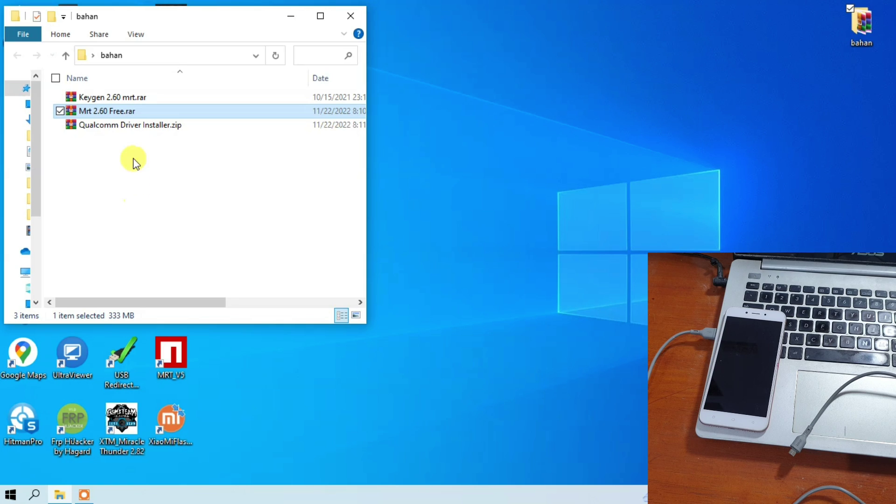
{"action": "right_click", "coordinate": [108, 112]}
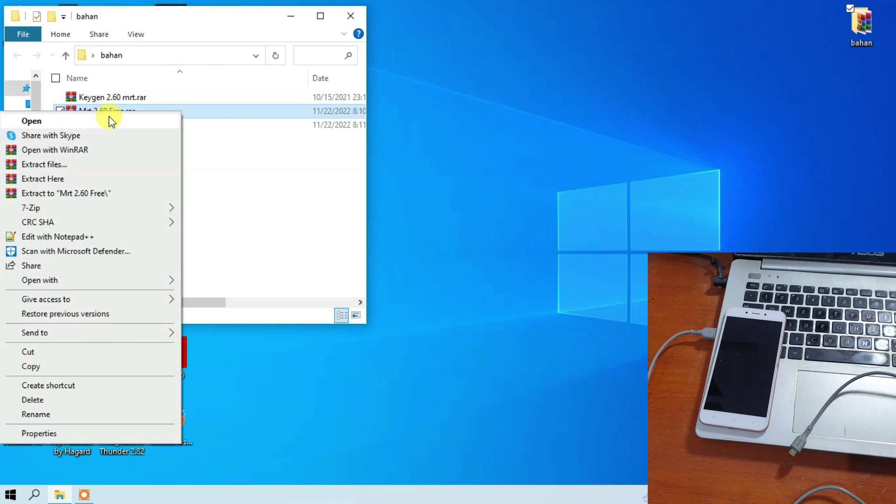
{"action": "left_click", "coordinate": [110, 179]}
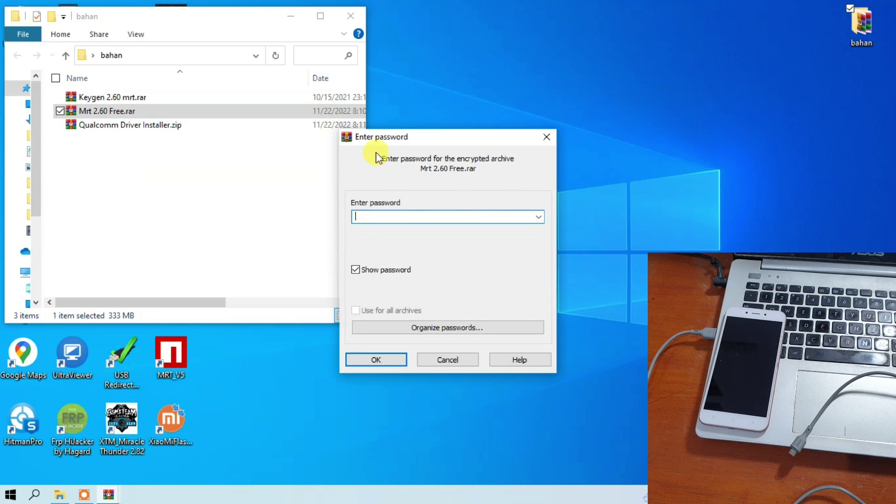
{"action": "left_click_drag", "start_coordinate": [377, 140], "coordinate": [152, 158]}
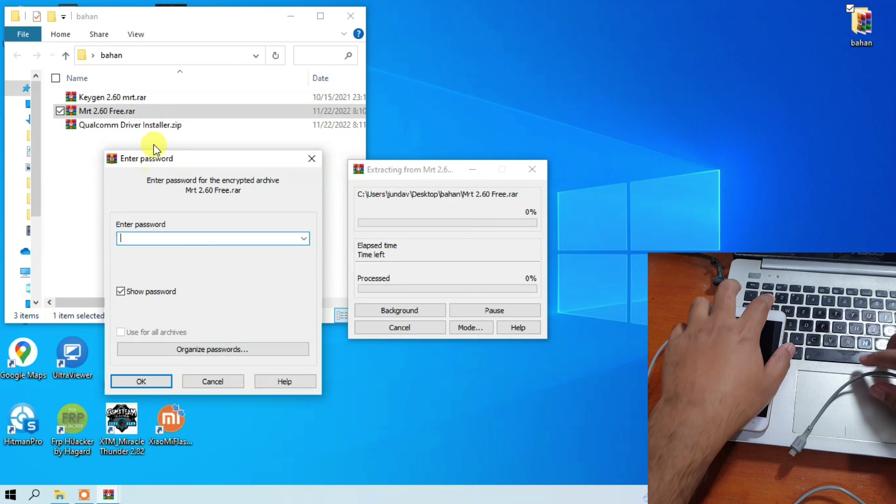
{"action": "type", "text": "magelangflasher"}
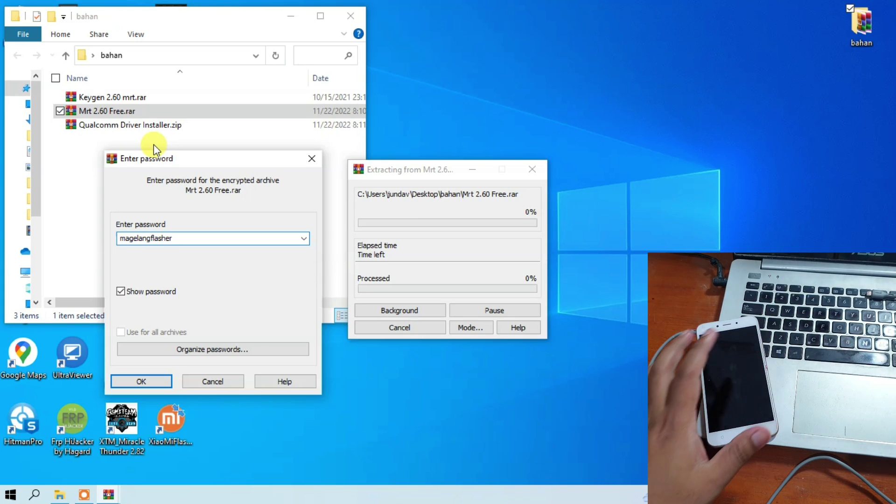
{"action": "left_click_drag", "start_coordinate": [181, 241], "coordinate": [121, 239]}
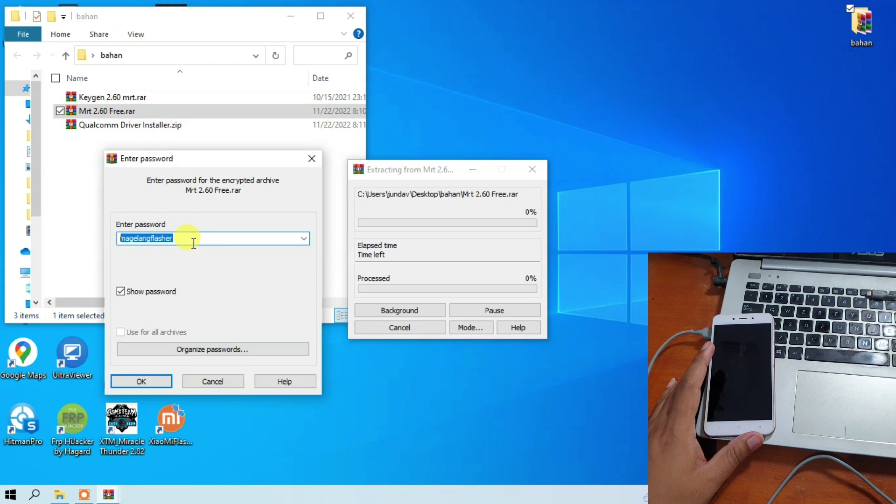
{"action": "left_click", "coordinate": [141, 383]}
{"action": "left_click_drag", "start_coordinate": [439, 174], "coordinate": [251, 199]}
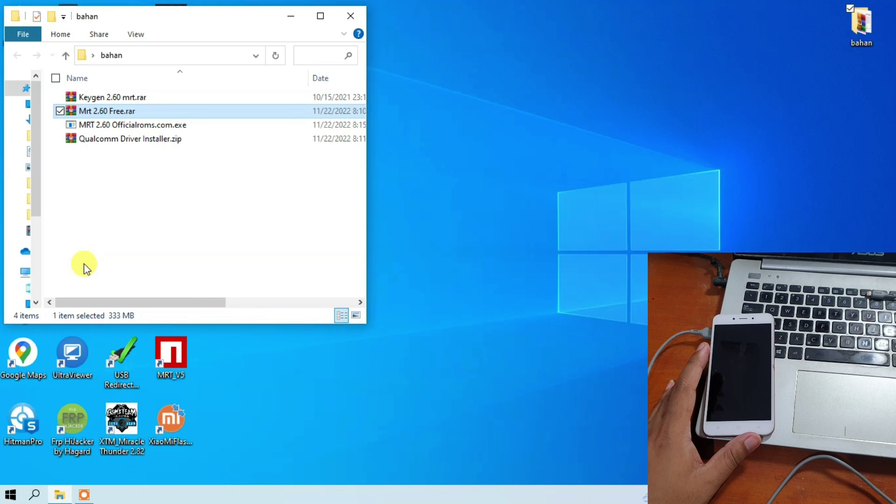
Run the extracted MRT 2.60 setup program and continue past its welcome page.
{"action": "left_click", "coordinate": [100, 250]}
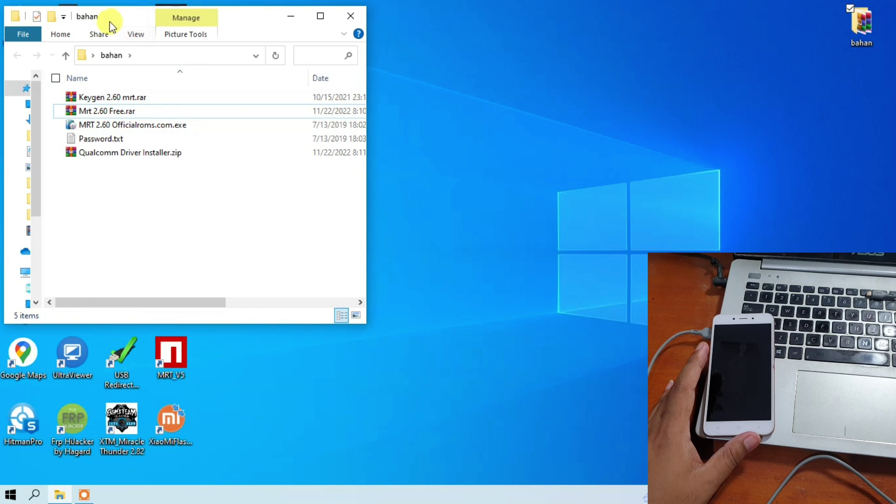
{"action": "left_click_drag", "start_coordinate": [110, 24], "coordinate": [324, 17]}
{"action": "left_click", "coordinate": [324, 123]}
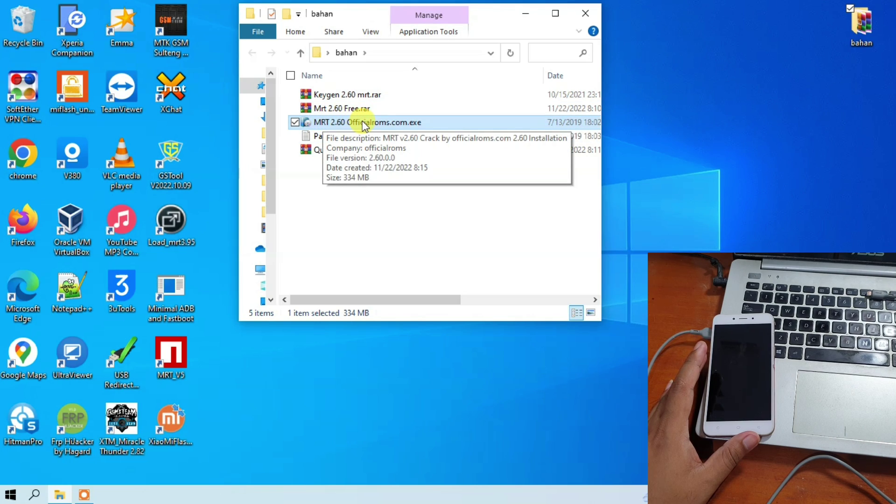
{"action": "double_click", "coordinate": [353, 123]}
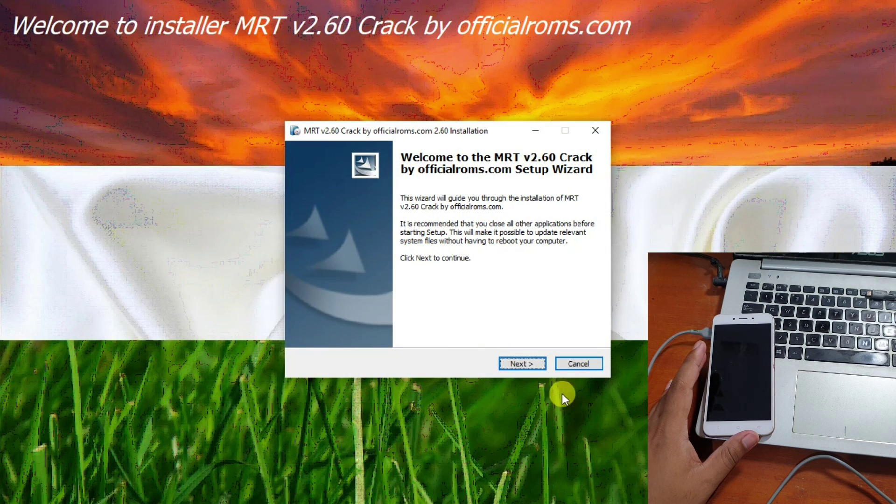
{"action": "left_click", "coordinate": [516, 363]}
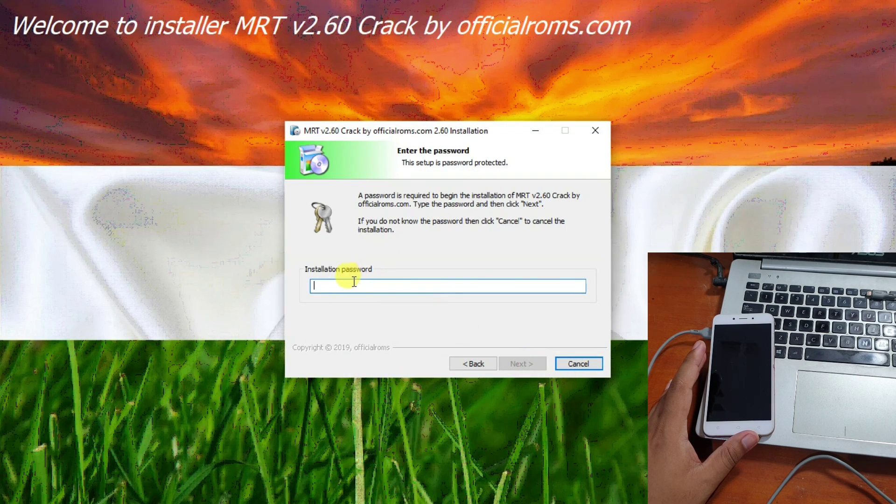
Read the installation password in Password.txt from the bahan folder, close the file and return to the installer.
{"action": "key", "text": "super+Tab"}
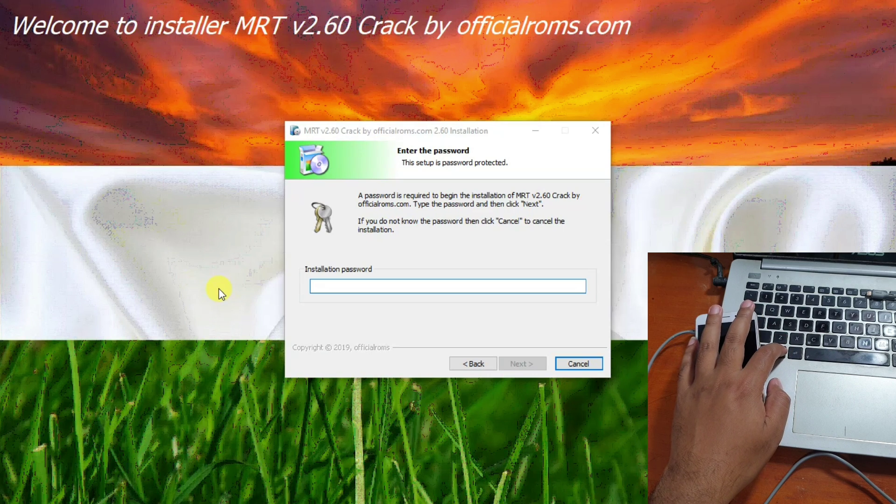
{"action": "key", "text": "super"}
{"action": "left_click", "coordinate": [60, 497]}
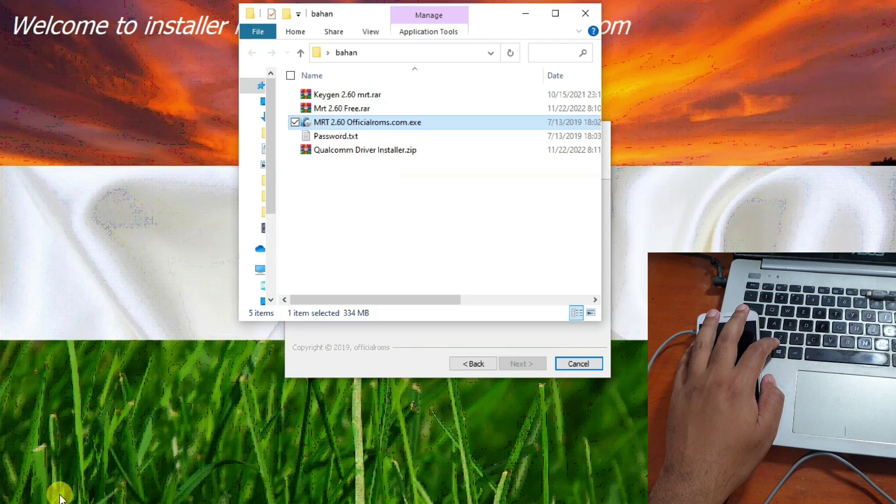
{"action": "double_click", "coordinate": [336, 136]}
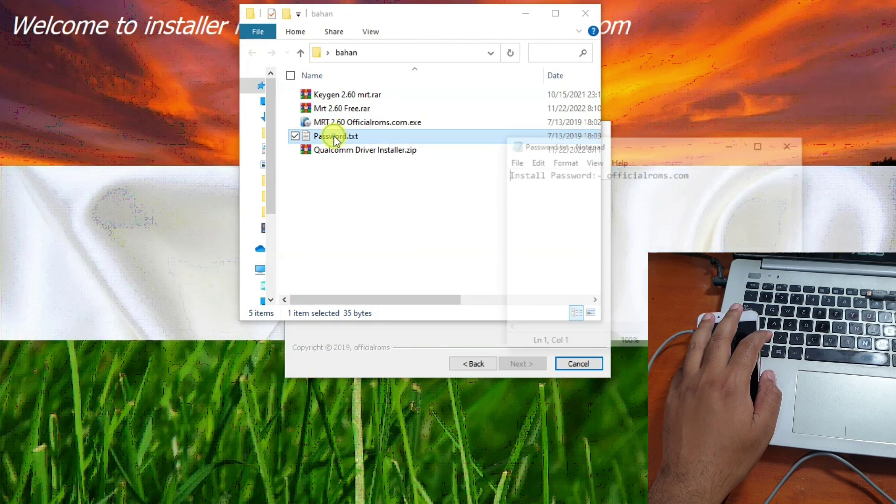
{"action": "left_click_drag", "start_coordinate": [612, 146], "coordinate": [135, 135]}
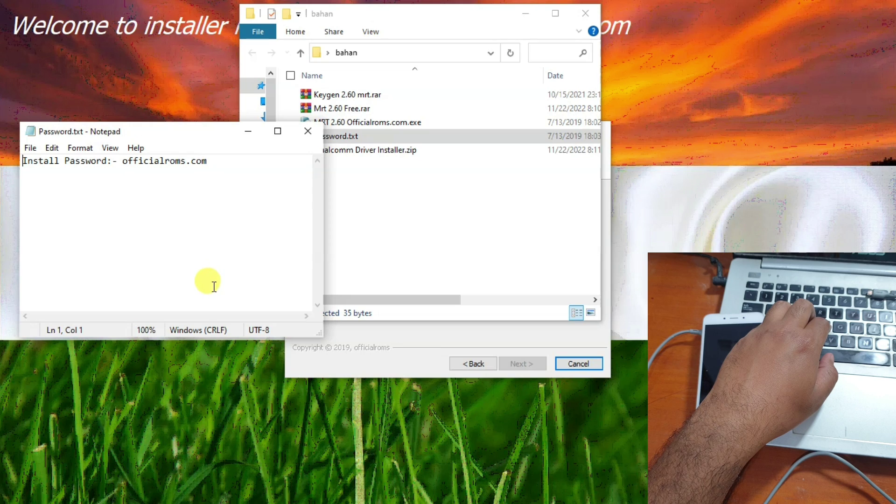
{"action": "left_click", "coordinate": [306, 133]}
{"action": "left_click", "coordinate": [524, 18]}
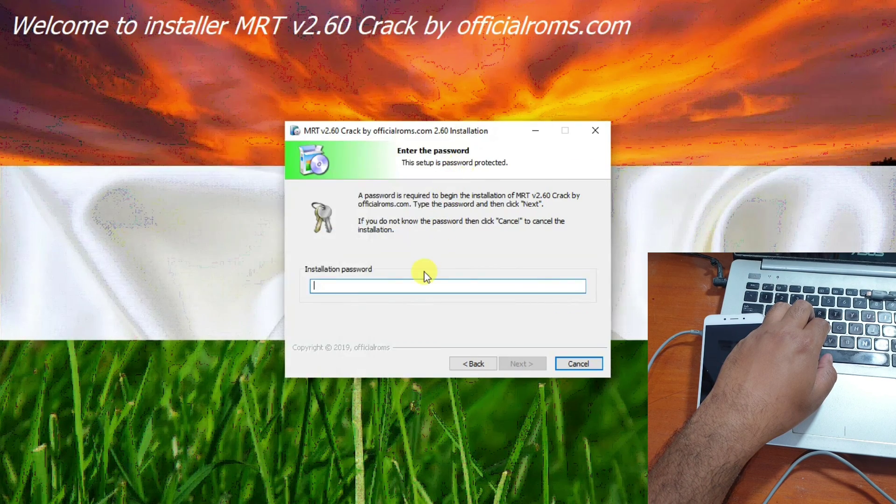
Enter the installation password in the MRT 2.60 setup wizard and continue.
{"action": "type", "text": "o"}
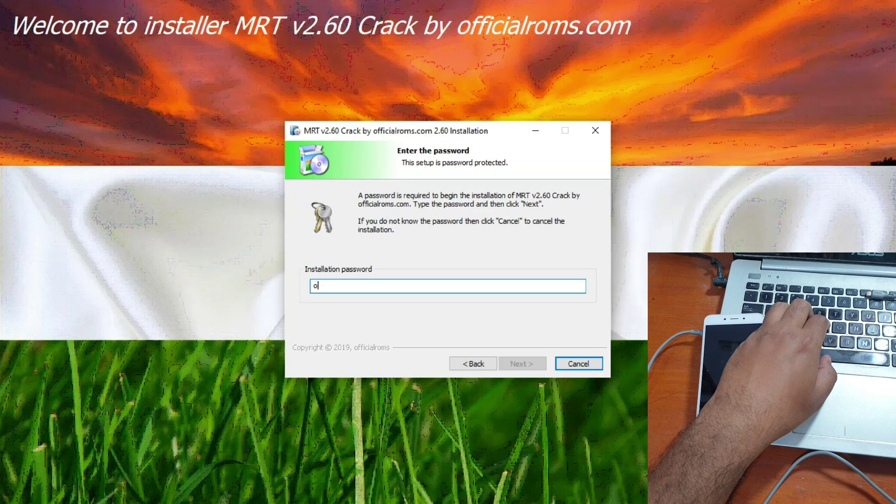
{"action": "type", "text": "fficial"}
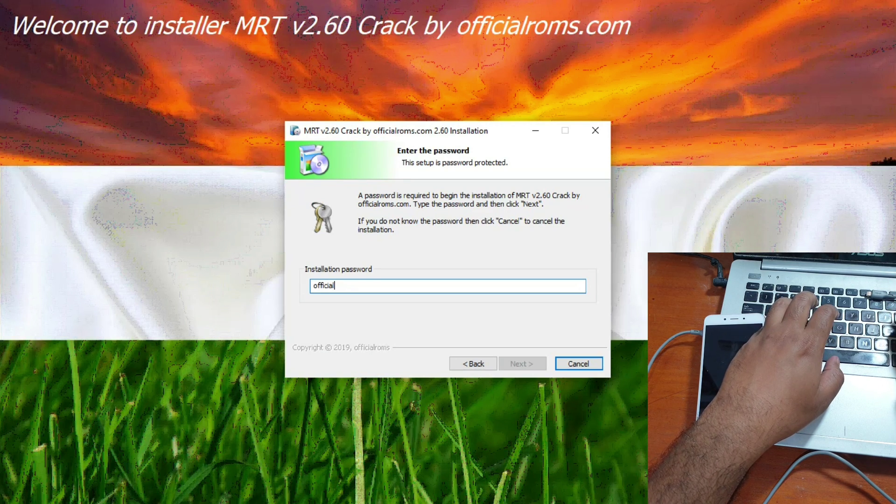
{"action": "type", "text": "roms.com"}
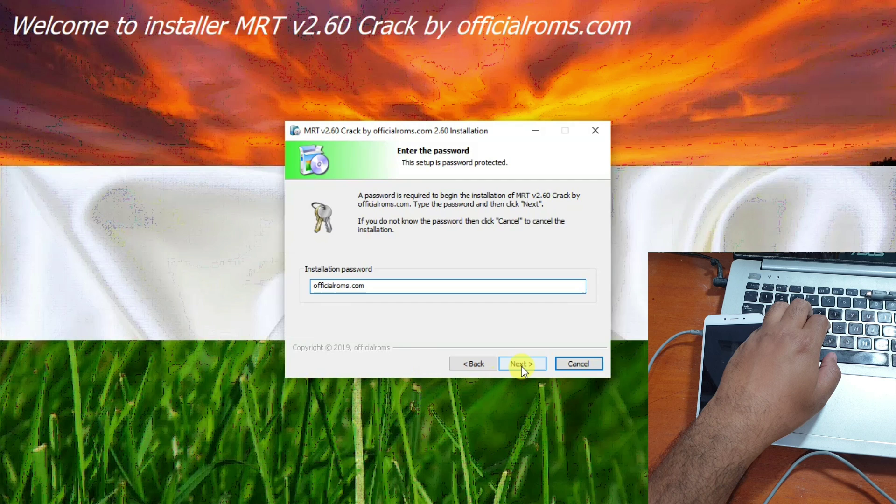
{"action": "left_click", "coordinate": [522, 366]}
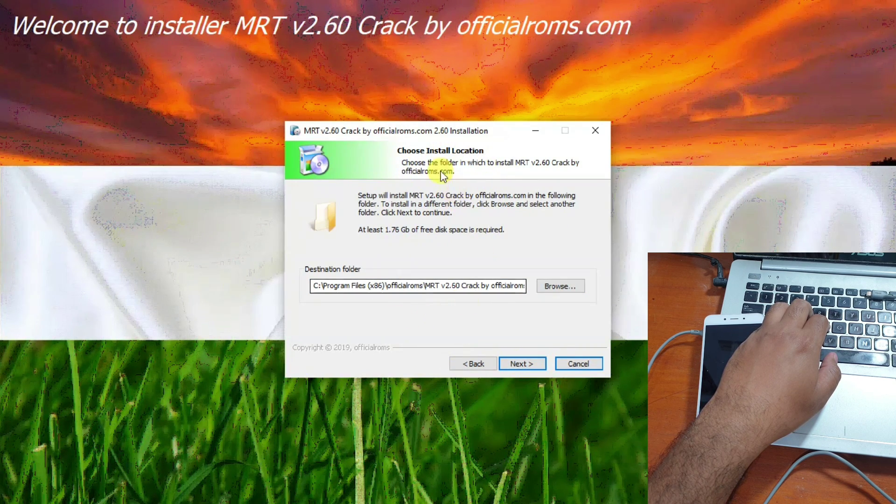
Accept the default destination folder and the desktop icon option in the MRT 2.60 setup.
{"action": "left_click_drag", "start_coordinate": [419, 127], "coordinate": [255, 94]}
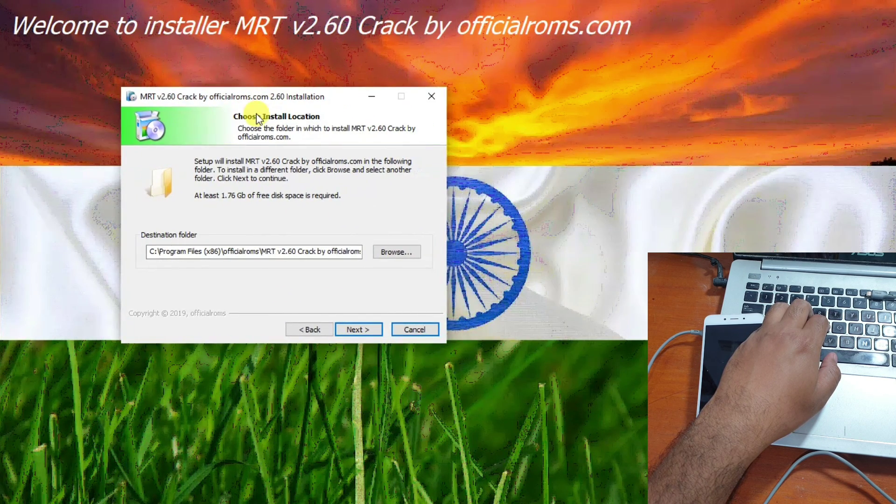
{"action": "left_click", "coordinate": [352, 332]}
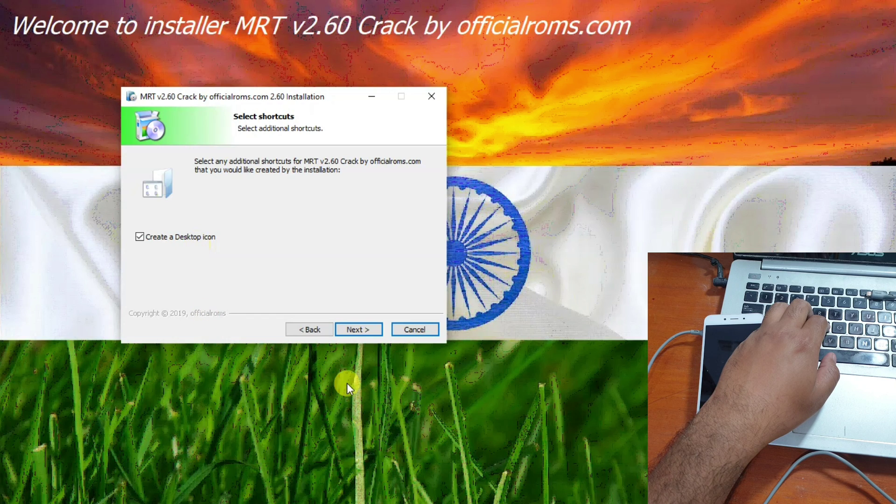
{"action": "left_click", "coordinate": [355, 331]}
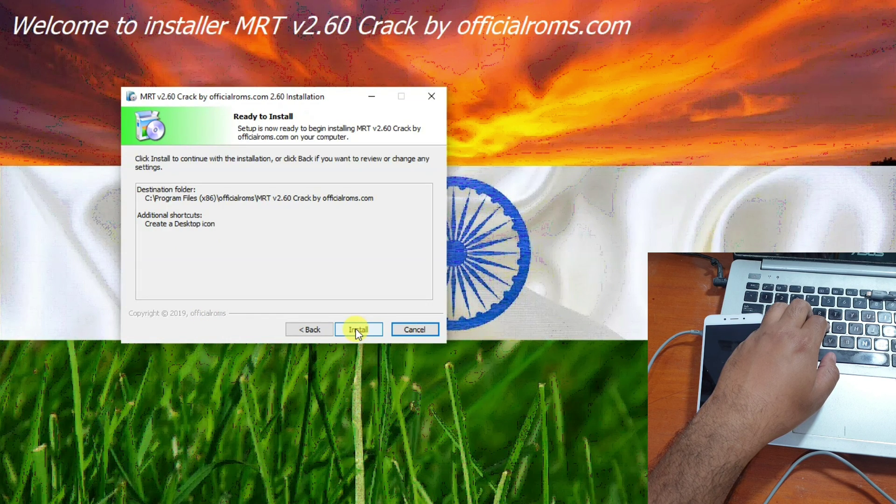
Complete the MRT 2.60 installation with the product web site option off and launch the tool from its desktop shortcut.
{"action": "left_click", "coordinate": [357, 331]}
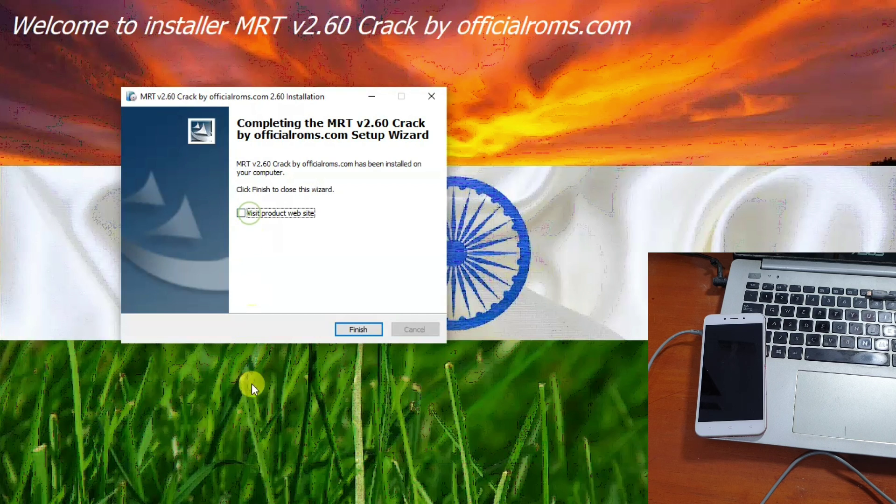
{"action": "left_click", "coordinate": [347, 329]}
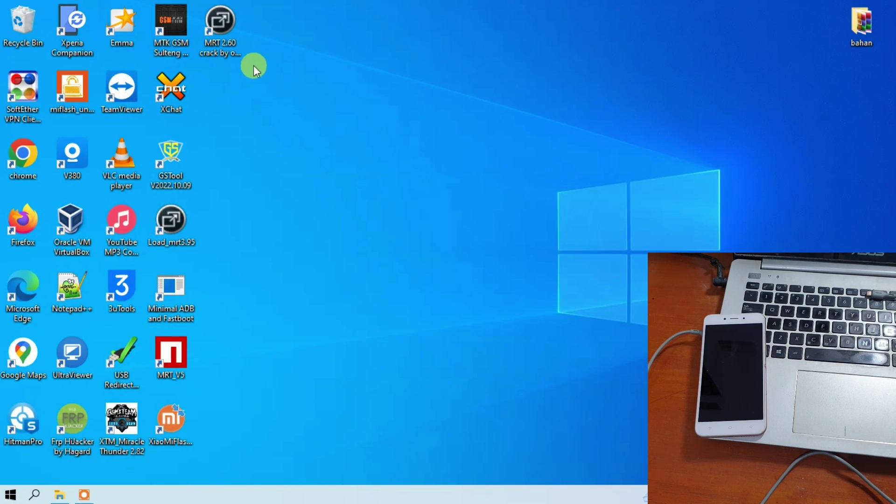
{"action": "double_click", "coordinate": [223, 28]}
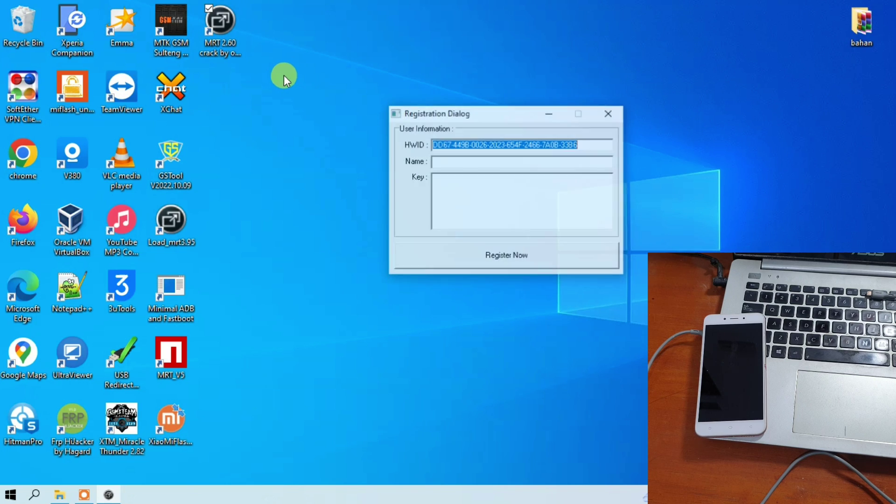
{"action": "left_click_drag", "start_coordinate": [235, 104], "coordinate": [51, 75]}
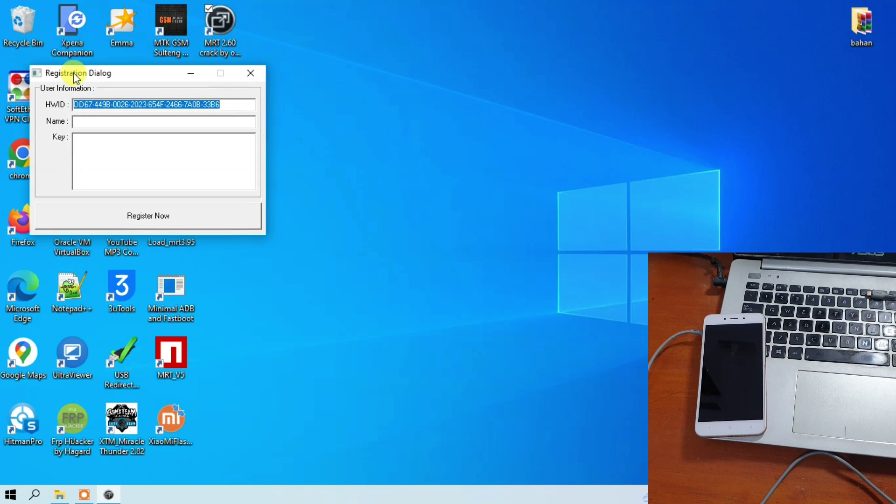
Extract Keygen 2.60 mrt.rar directly into the bahan folder, entering the archive password.
{"action": "left_click", "coordinate": [59, 494]}
{"action": "left_click_drag", "start_coordinate": [354, 14], "coordinate": [396, 11]}
{"action": "left_click", "coordinate": [378, 94]}
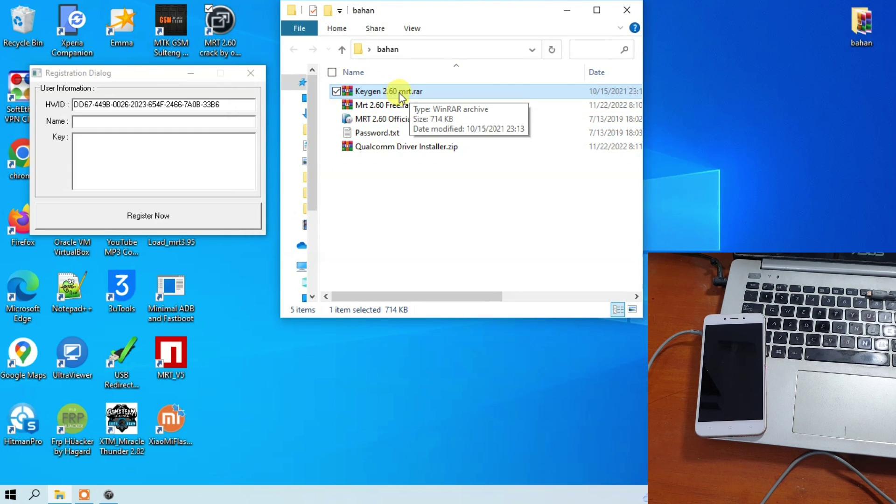
{"action": "right_click", "coordinate": [399, 92]}
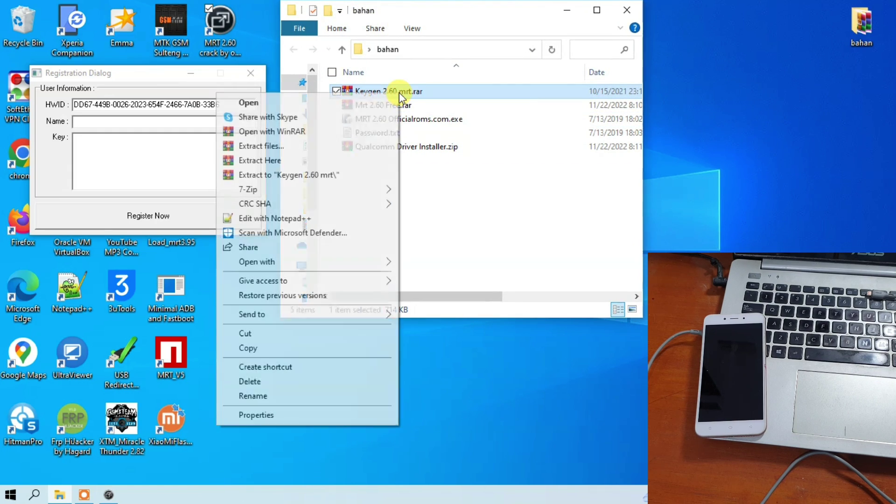
{"action": "left_click", "coordinate": [357, 160]}
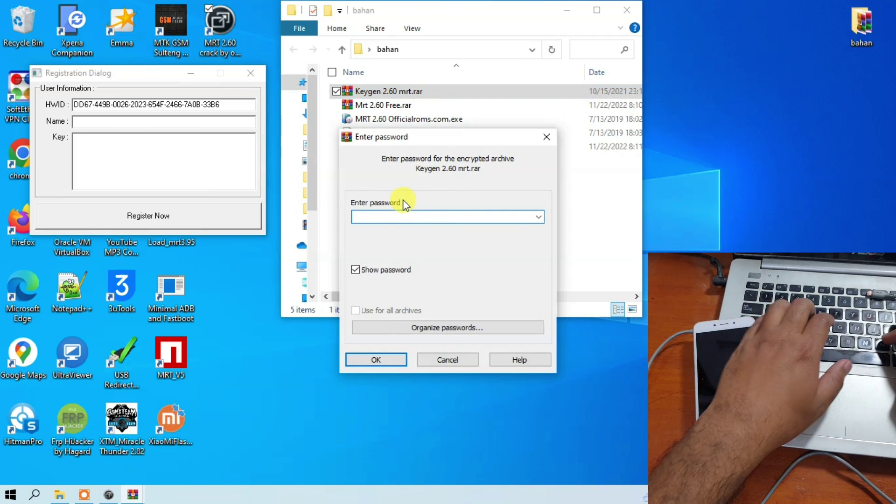
{"action": "type", "text": "magelangflasher"}
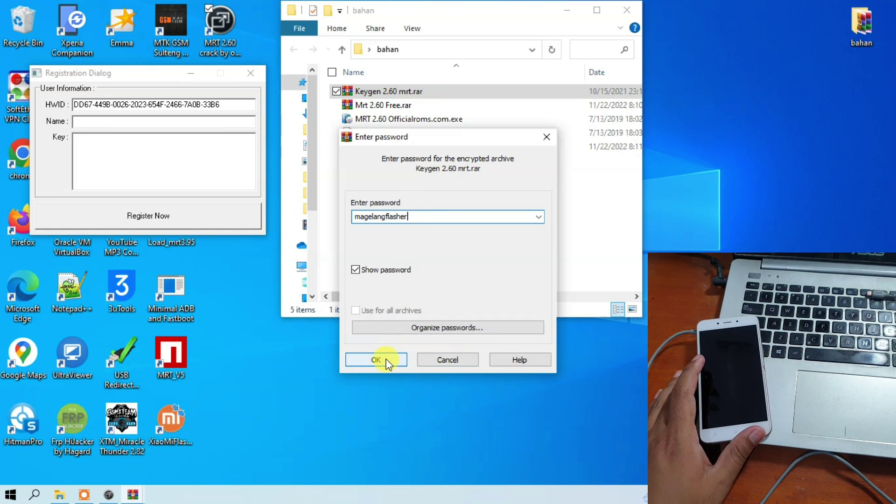
{"action": "left_click", "coordinate": [384, 361]}
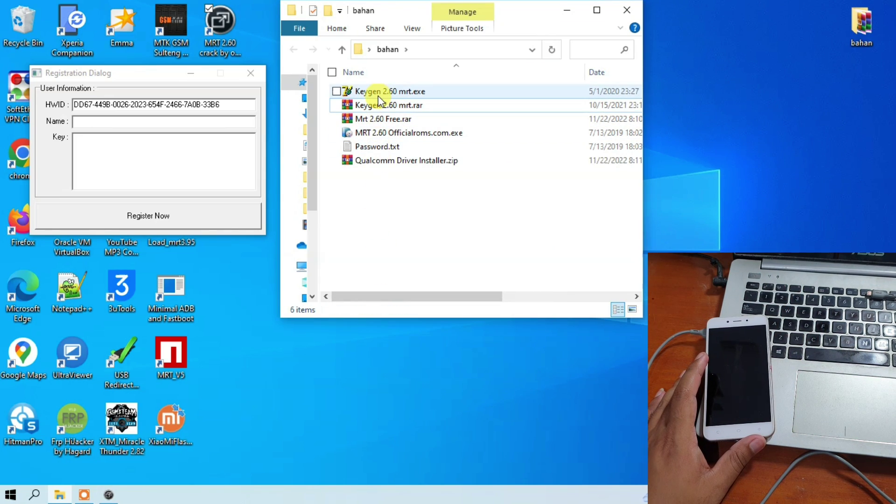
Run the extracted Keygen 2.60 mrt.exe, place its window below the Registration Dialog and minimize the bahan folder.
{"action": "left_click", "coordinate": [380, 99]}
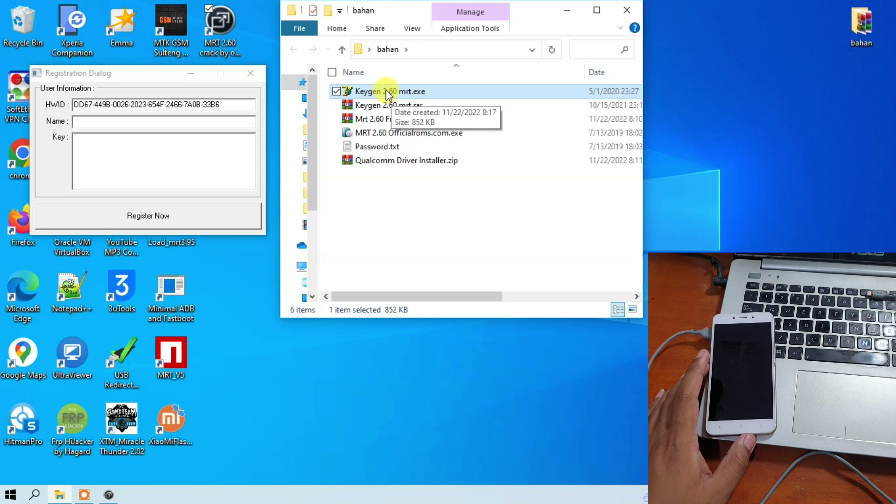
{"action": "double_click", "coordinate": [392, 91]}
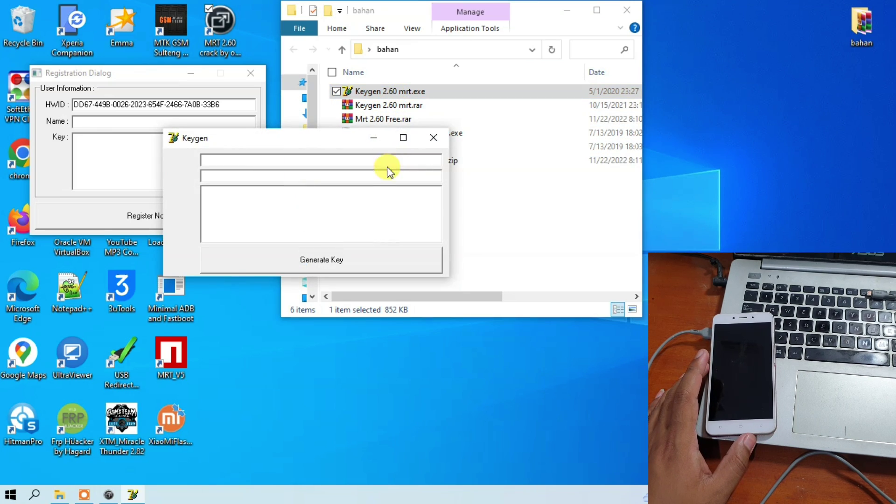
{"action": "left_click_drag", "start_coordinate": [310, 136], "coordinate": [180, 252]}
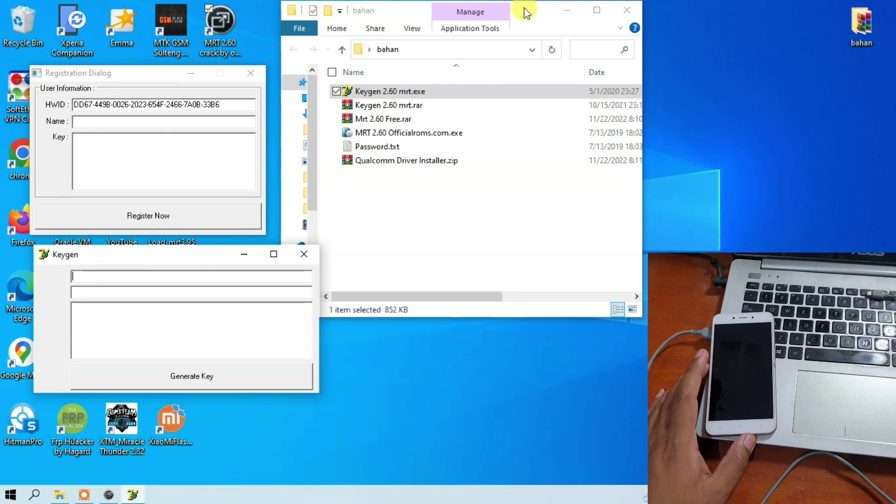
{"action": "left_click", "coordinate": [565, 10]}
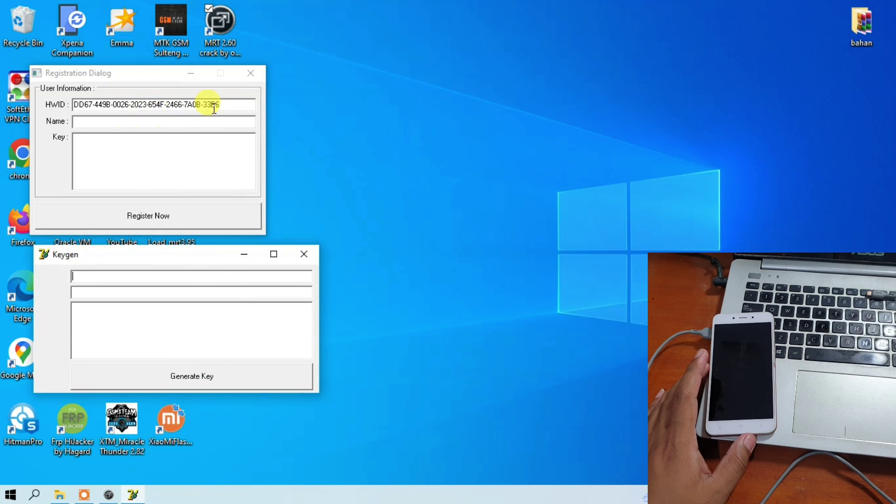
Copy the HWID from the Registration Dialog into the first field of the Keygen window.
{"action": "left_click_drag", "start_coordinate": [225, 105], "coordinate": [69, 107]}
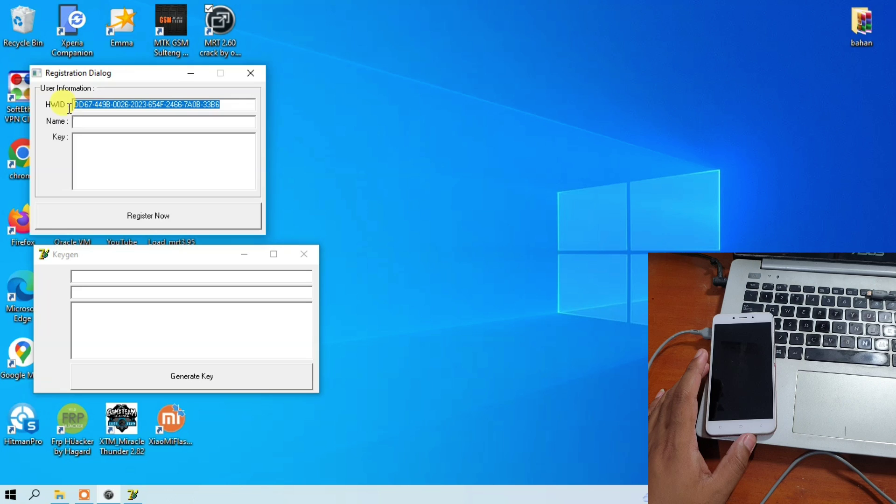
{"action": "right_click", "coordinate": [105, 104]}
{"action": "left_click", "coordinate": [123, 144]}
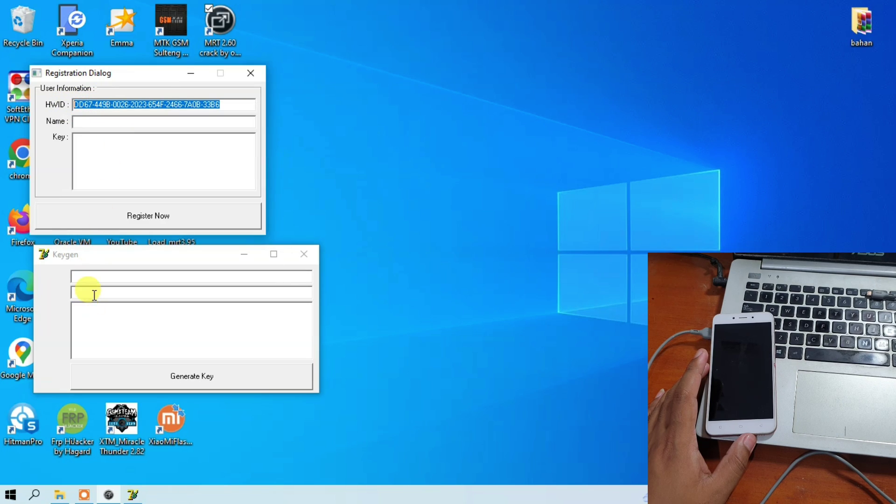
{"action": "left_click", "coordinate": [97, 275]}
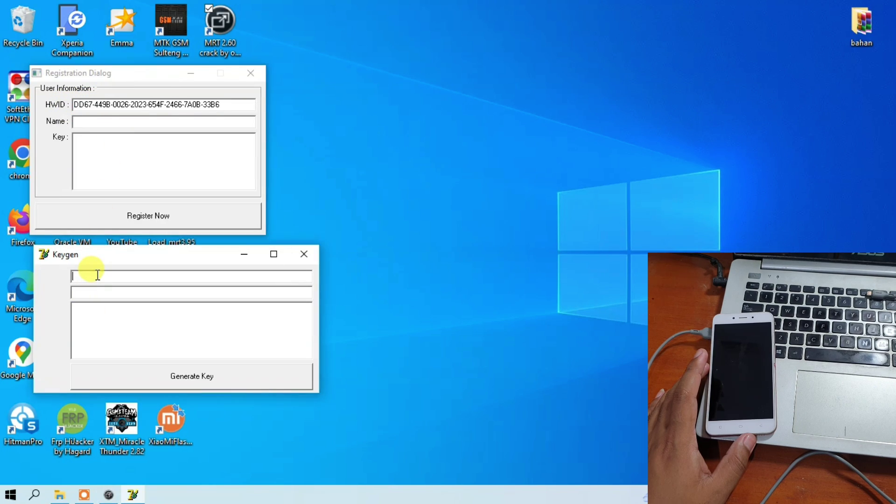
{"action": "right_click", "coordinate": [97, 275]}
{"action": "left_click", "coordinate": [108, 331]}
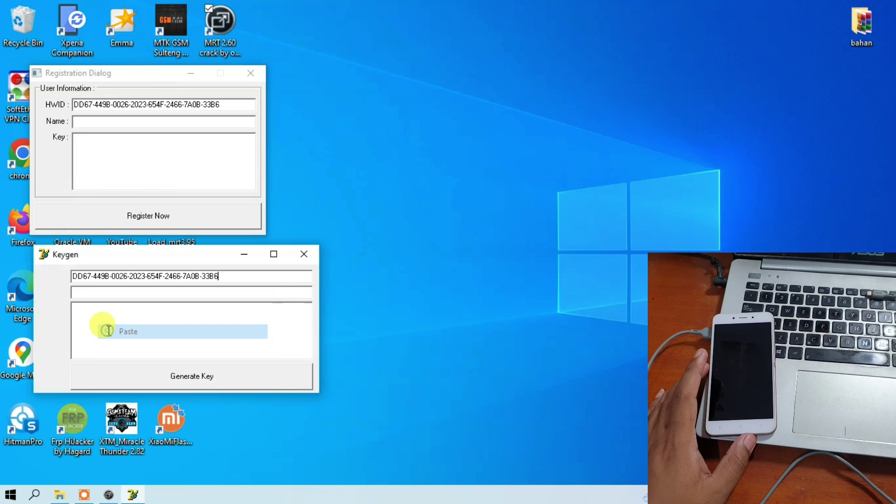
Generate the key in Keygen and copy it into the Key field of the Registration Dialog.
{"action": "left_click", "coordinate": [170, 376]}
{"action": "left_click_drag", "start_coordinate": [240, 322], "coordinate": [77, 299]}
{"action": "right_click", "coordinate": [93, 312]}
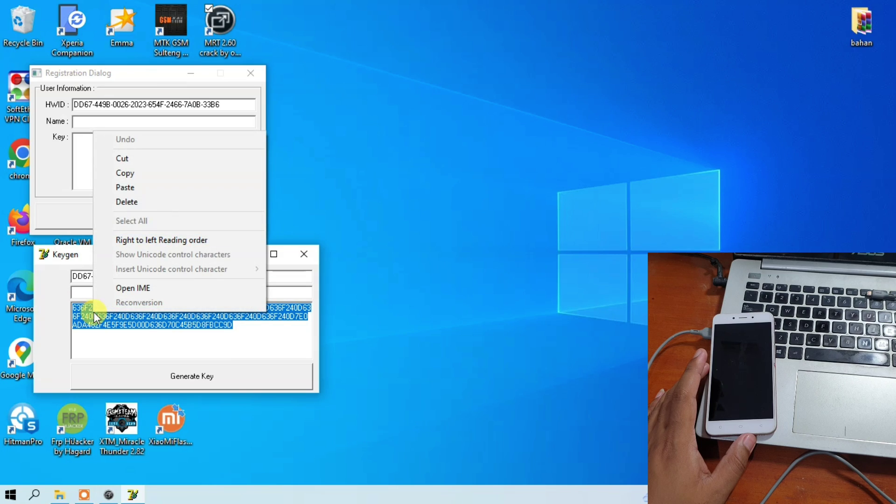
{"action": "left_click", "coordinate": [128, 177]}
{"action": "left_click", "coordinate": [117, 156]}
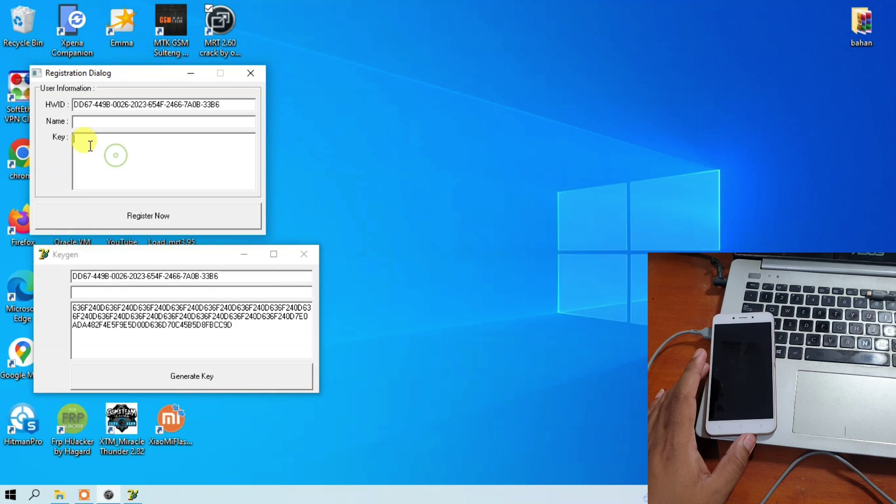
{"action": "right_click", "coordinate": [123, 144]}
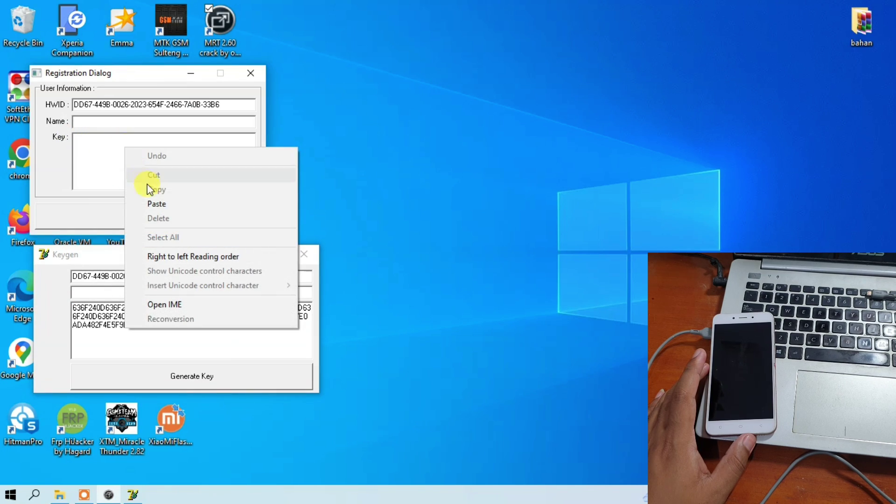
{"action": "left_click", "coordinate": [157, 205]}
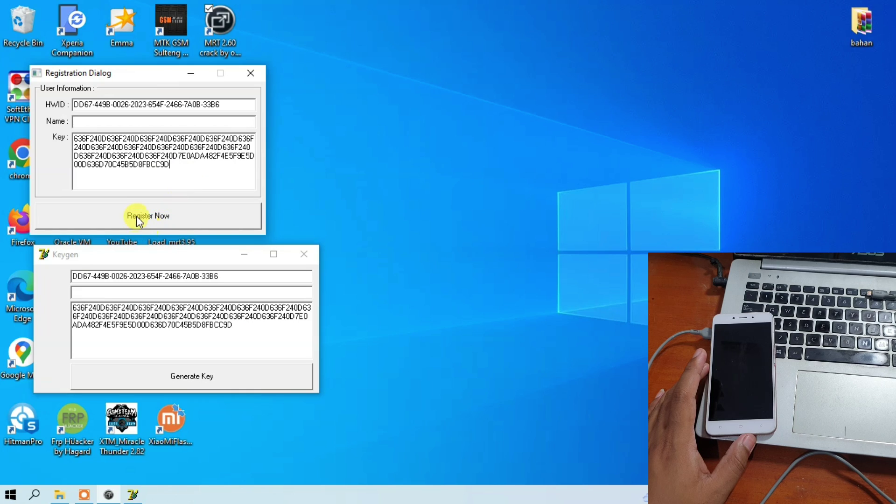
Submit the registration, dismiss the restart notice and close both the Keygen and Registration Dialog windows.
{"action": "left_click", "coordinate": [137, 216]}
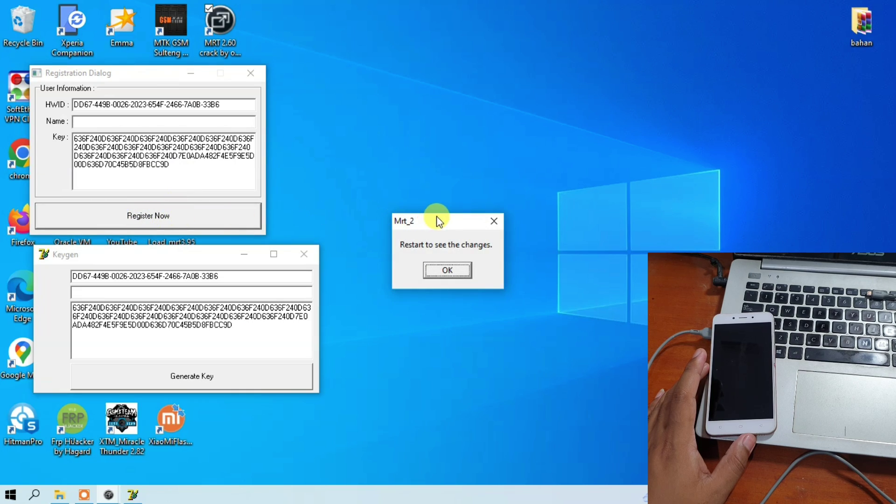
{"action": "left_click_drag", "start_coordinate": [436, 216], "coordinate": [187, 170]}
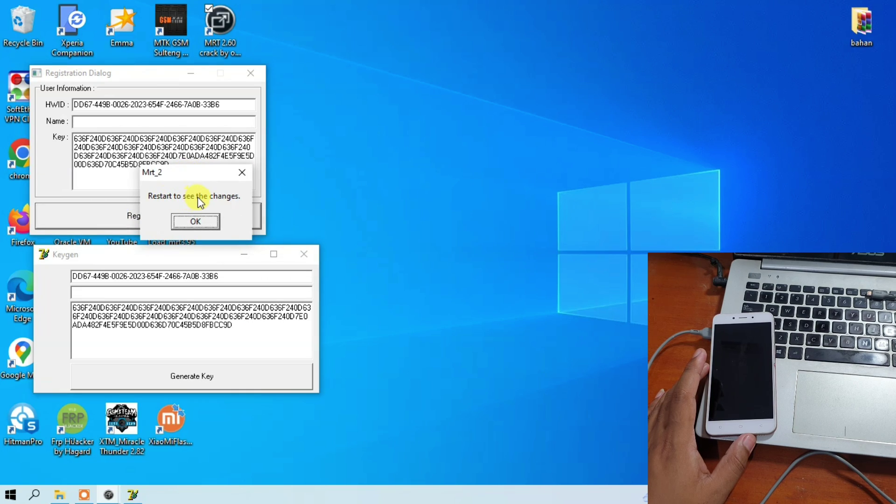
{"action": "left_click", "coordinate": [190, 222]}
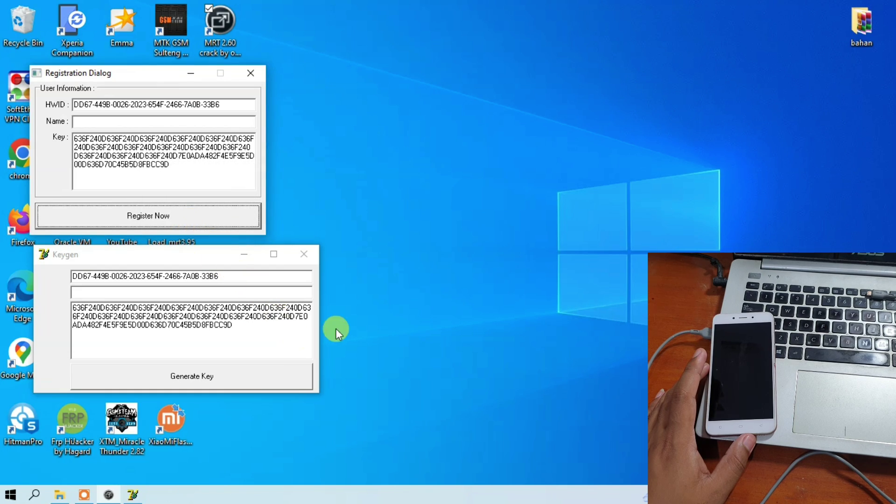
{"action": "left_click", "coordinate": [305, 255]}
{"action": "left_click", "coordinate": [251, 74]}
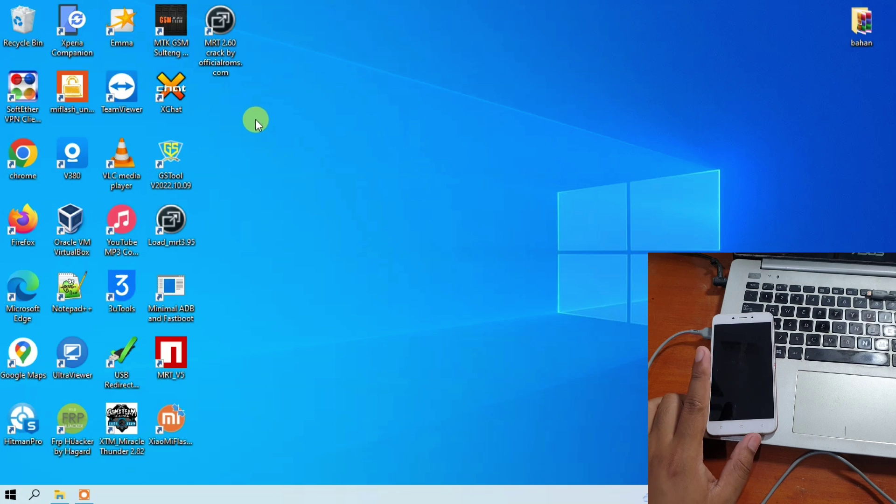
Relaunch MRT 2.60 from its desktop shortcut and move its startup message over the desktop icons.
{"action": "left_click", "coordinate": [220, 46]}
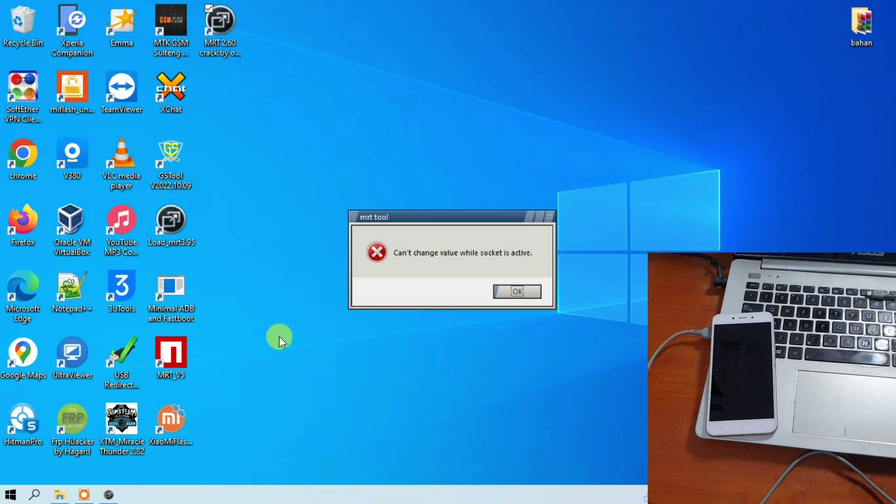
{"action": "left_click_drag", "start_coordinate": [393, 216], "coordinate": [100, 145]}
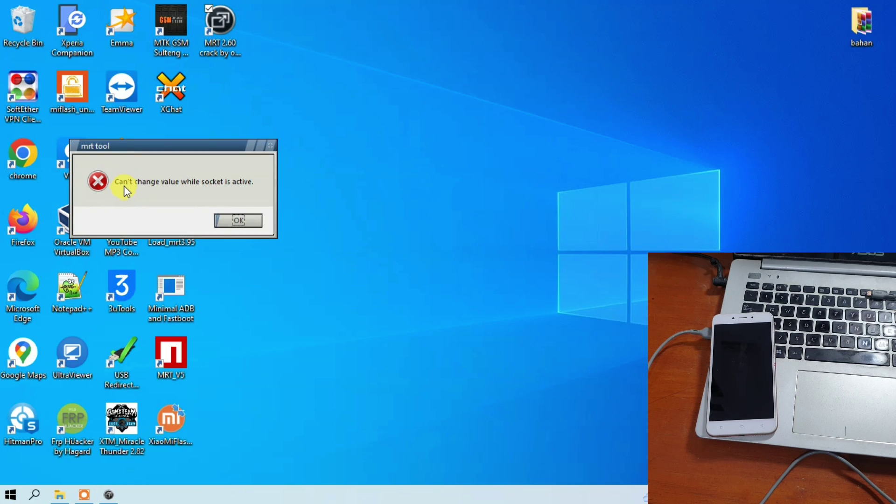
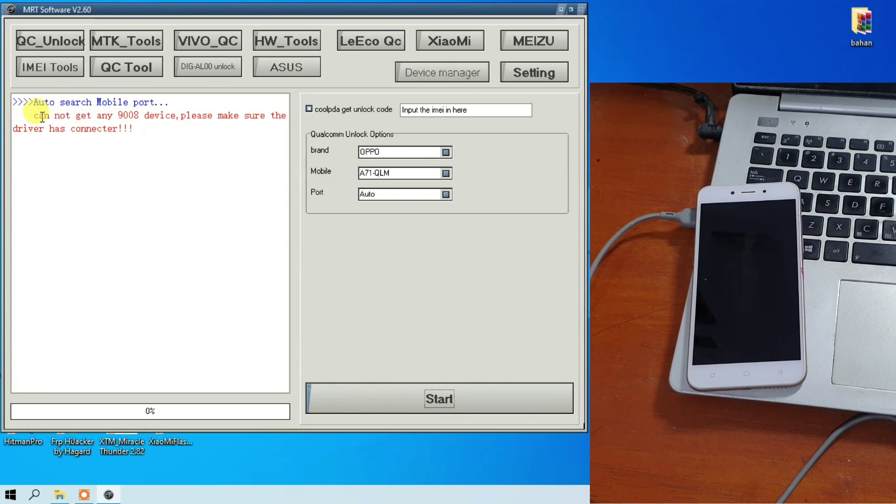
{"action": "left_click_drag", "start_coordinate": [37, 115], "coordinate": [146, 147]}
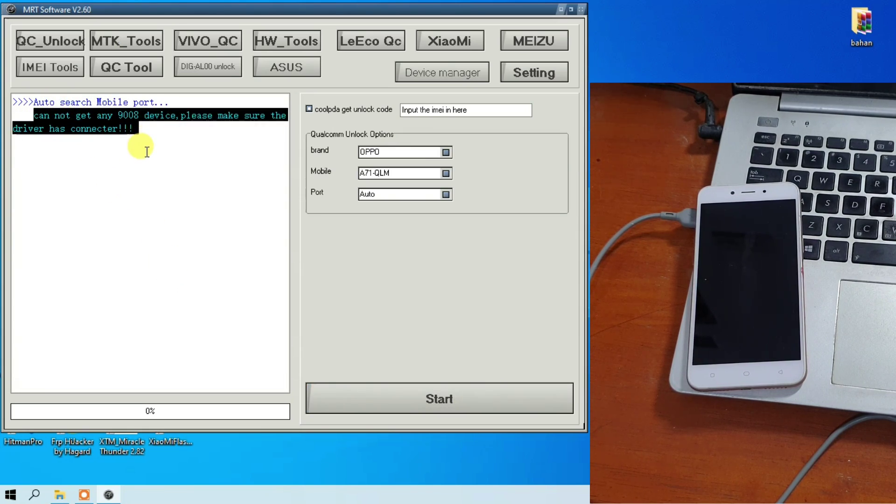
{"action": "left_click", "coordinate": [147, 152]}
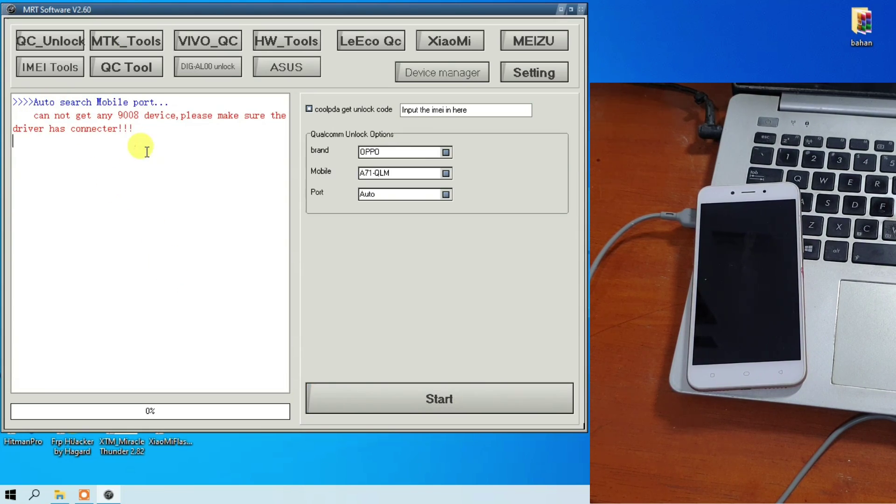
{"action": "left_click", "coordinate": [35, 495]}
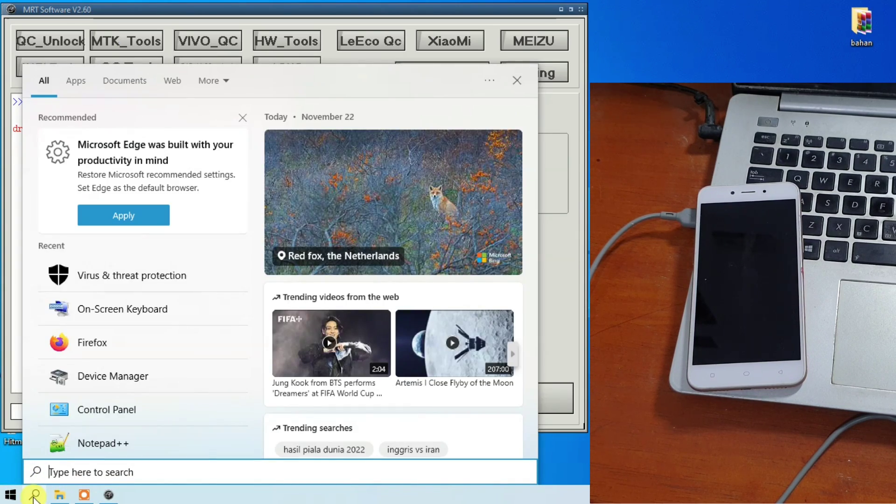
{"action": "left_click", "coordinate": [34, 496]}
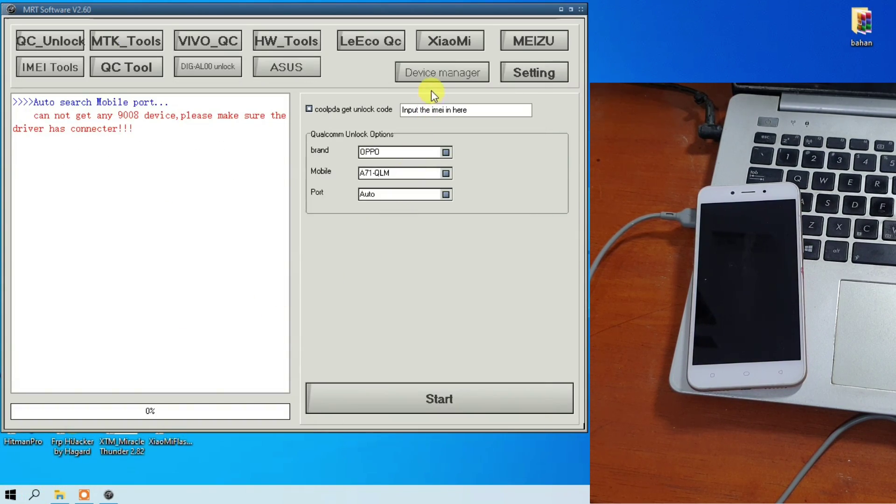
Open Device Manager from MRT and move its window down so it leaves the port search log uncovered.
{"action": "left_click", "coordinate": [429, 74]}
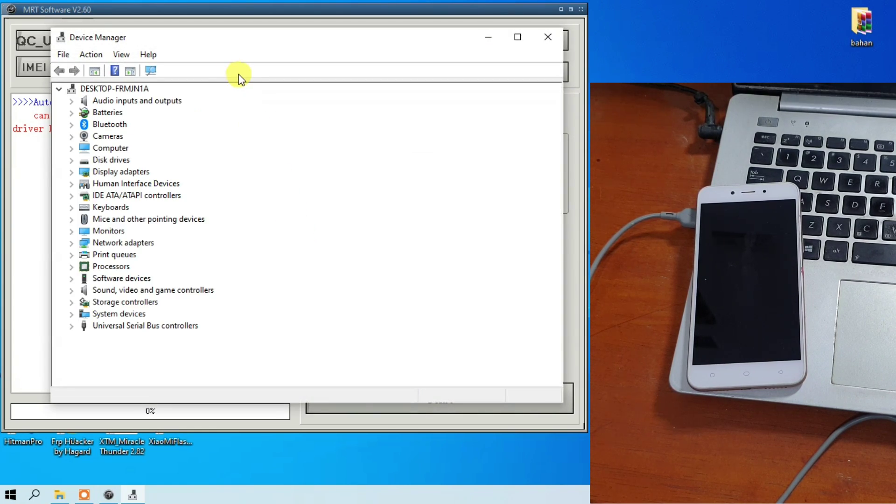
{"action": "left_click_drag", "start_coordinate": [242, 45], "coordinate": [204, 172]}
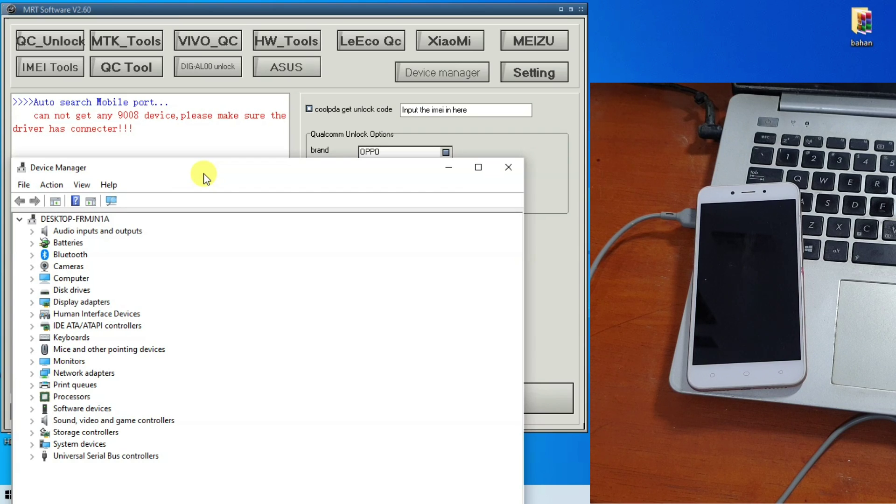
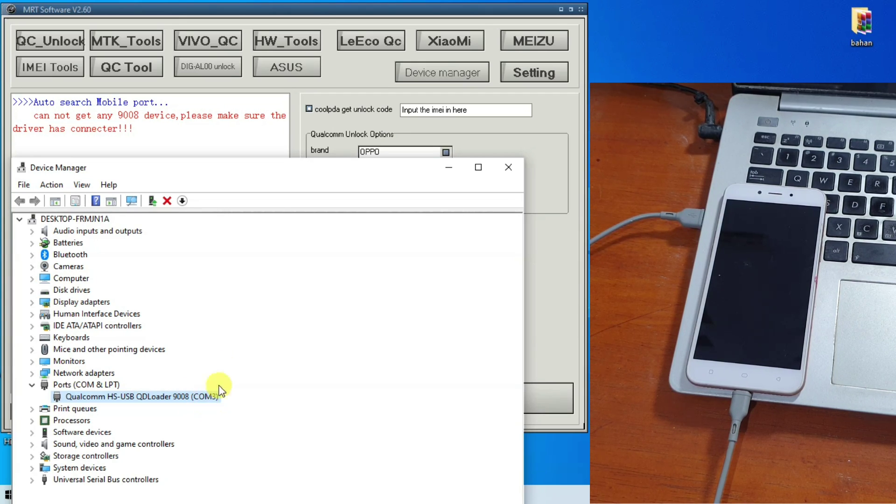
Move the Device Manager window further down to uncover MRT's Qualcomm unlock options for brand, mobile and port.
{"action": "left_click_drag", "start_coordinate": [225, 170], "coordinate": [211, 257]}
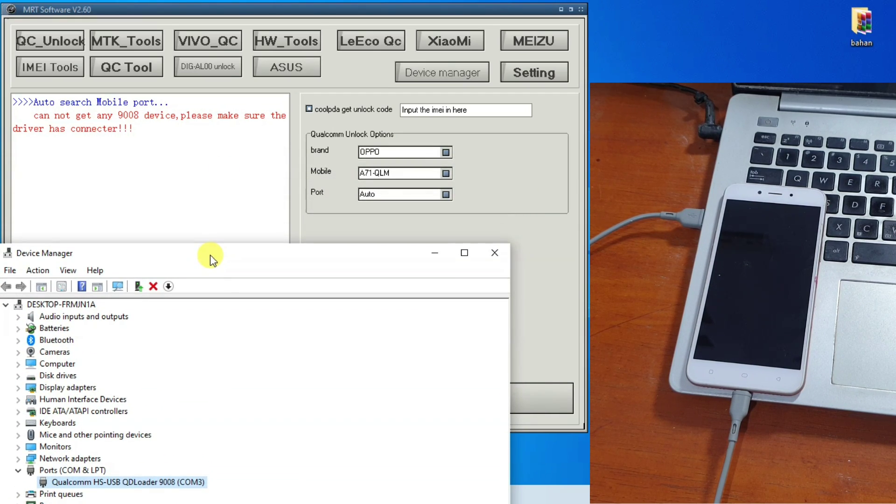
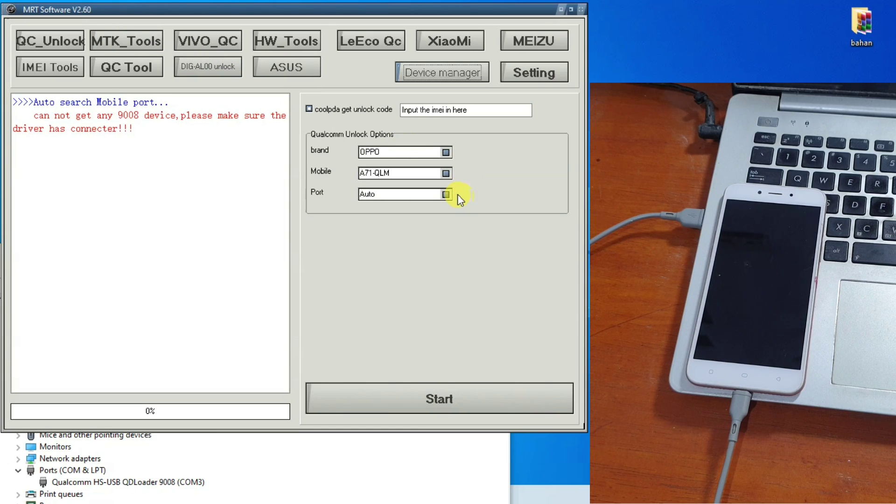
Open the port choices in the Qualcomm unlock options for the OPPO A71-QLM.
{"action": "left_click", "coordinate": [446, 194]}
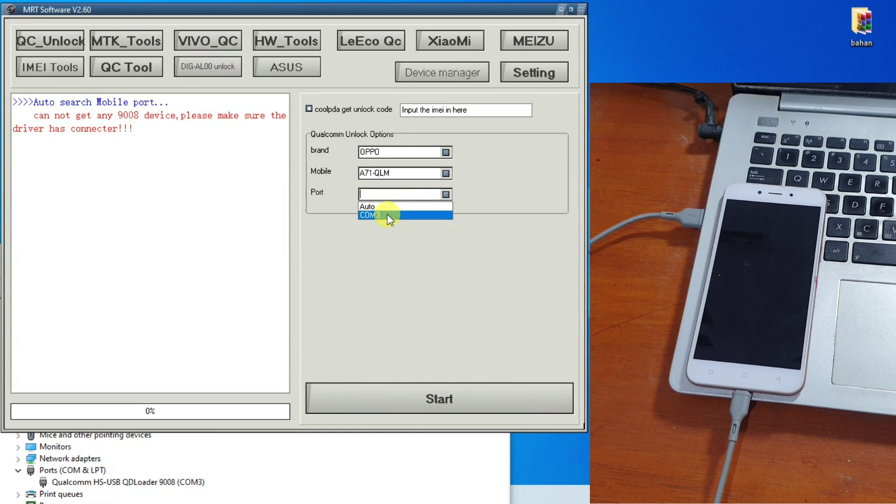
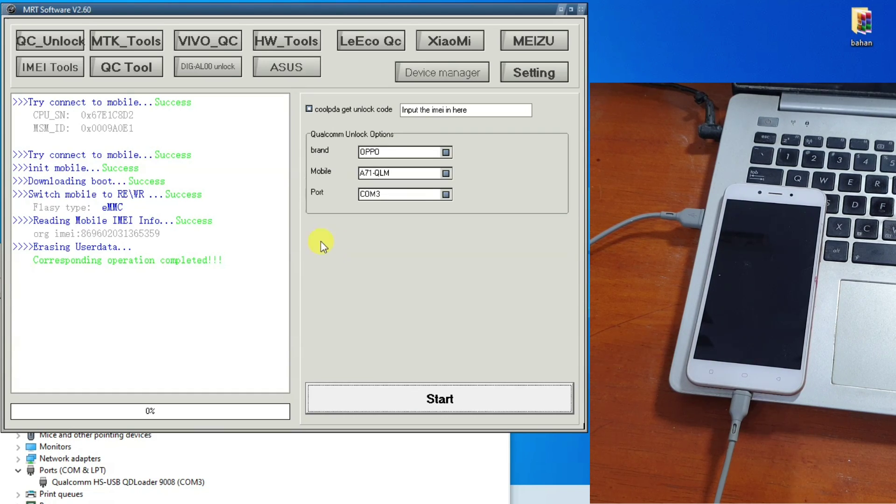
Highlight the last line of the operation log to check the outcome of the phone's userdata erase.
{"action": "left_click", "coordinate": [83, 261]}
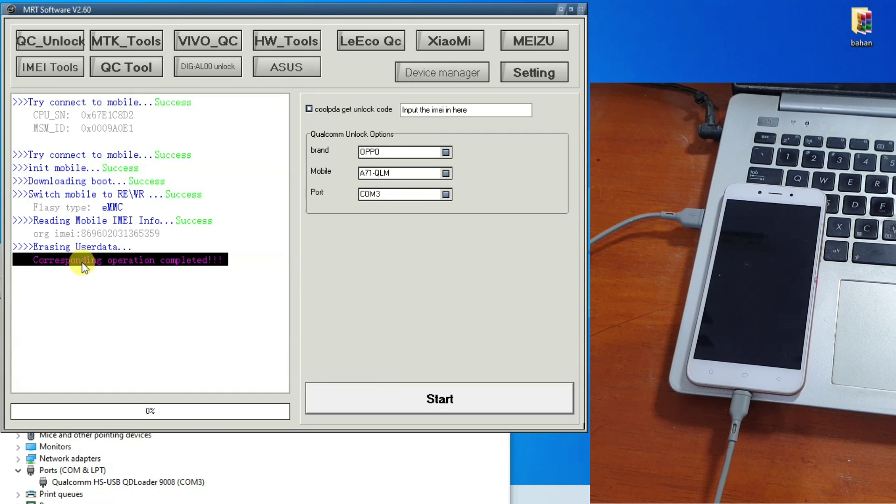